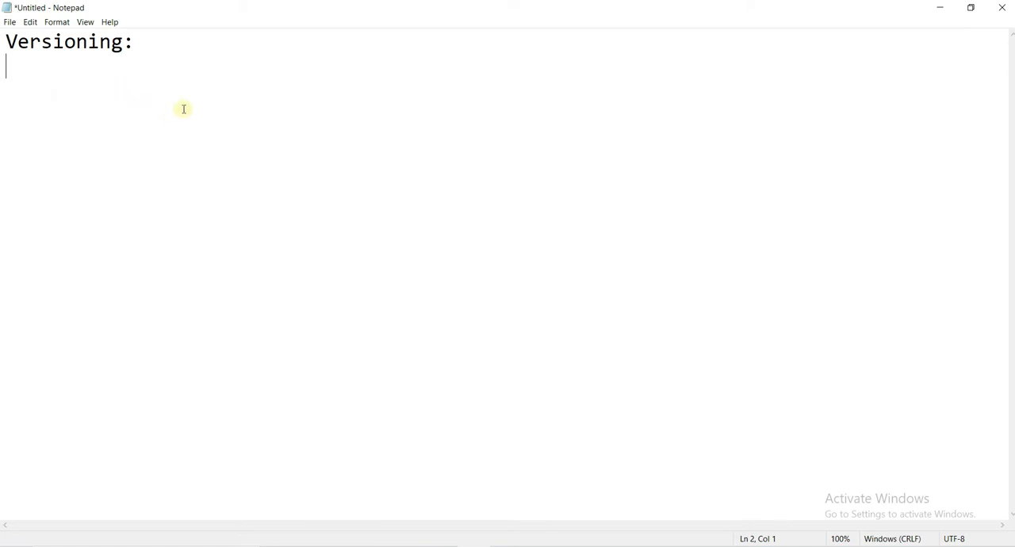
# - Below the heading, add the note line "versioning will protect accidental termination/deletion of objects in your buckets"
pyautogui.press('Return')
pyautogui.write('version')
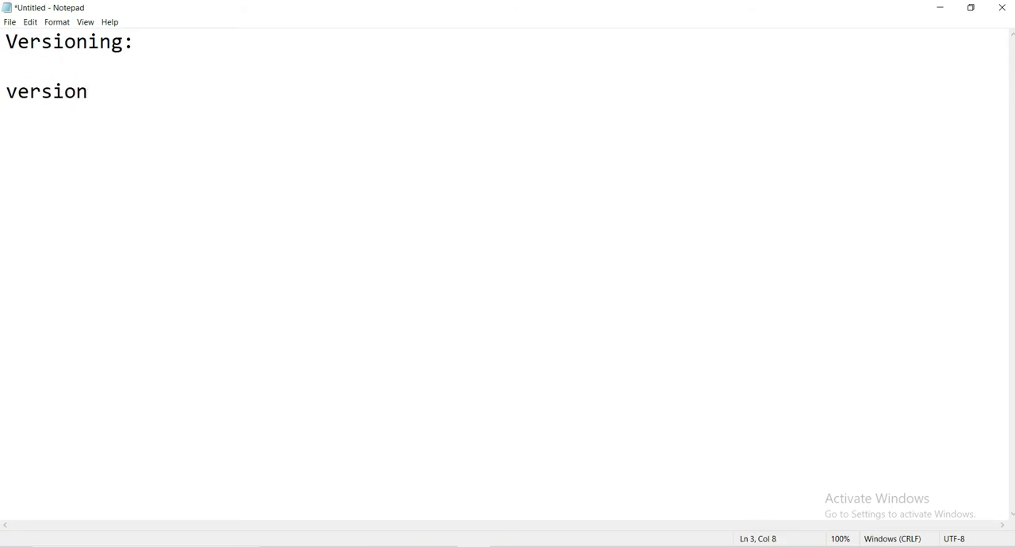
pyautogui.write('ing will protect accidental terminat')
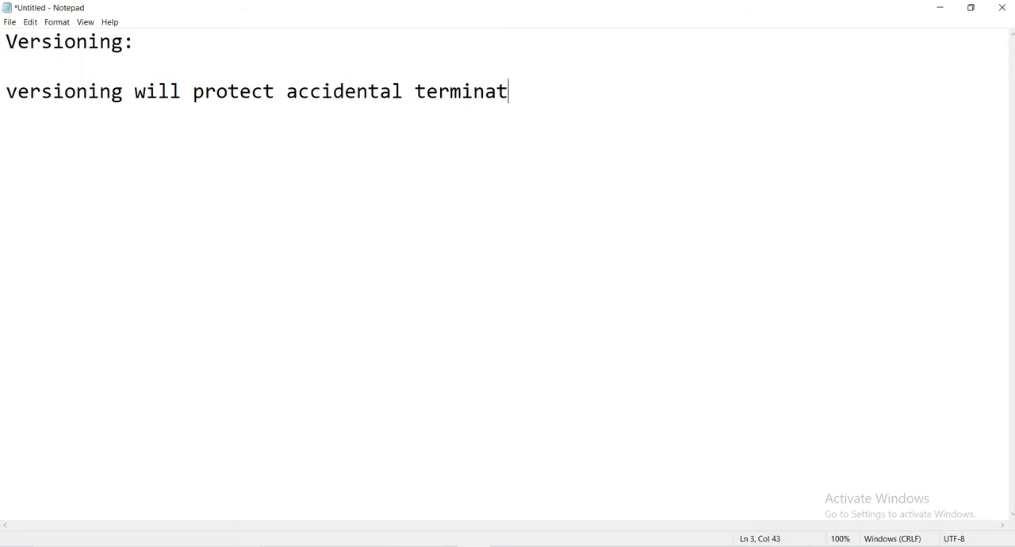
pyautogui.write('ion/deletion')
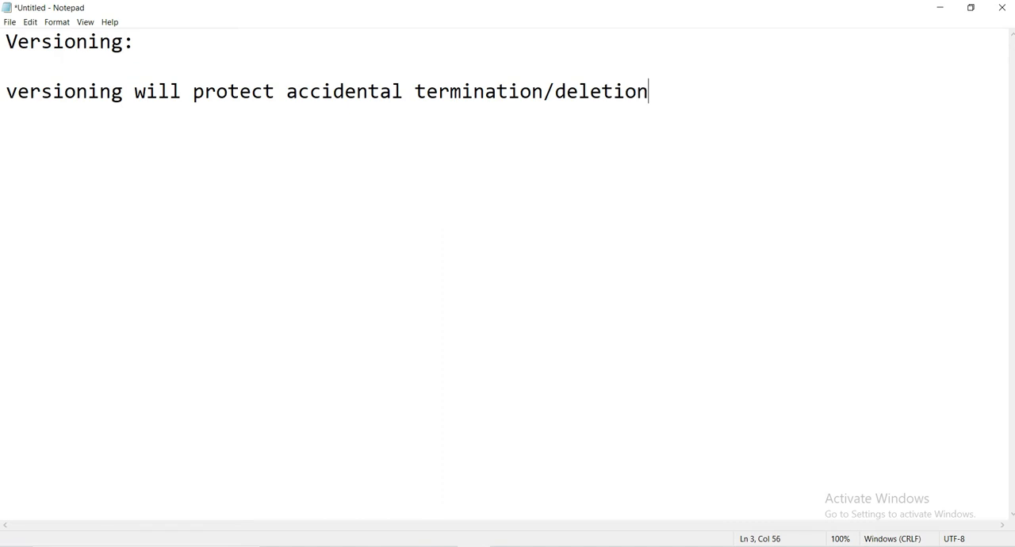
pyautogui.write(' of obje')
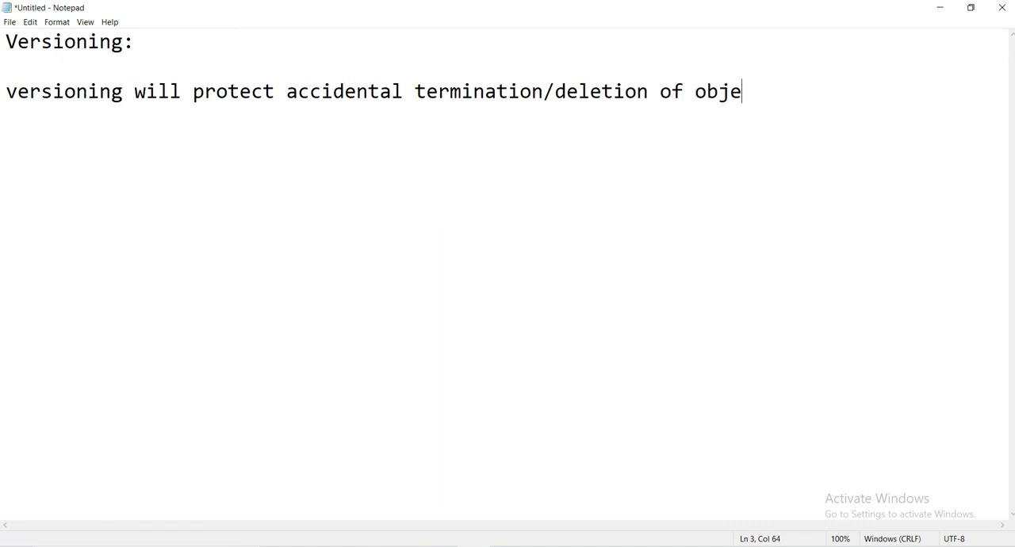
pyautogui.write('cts in your buc')
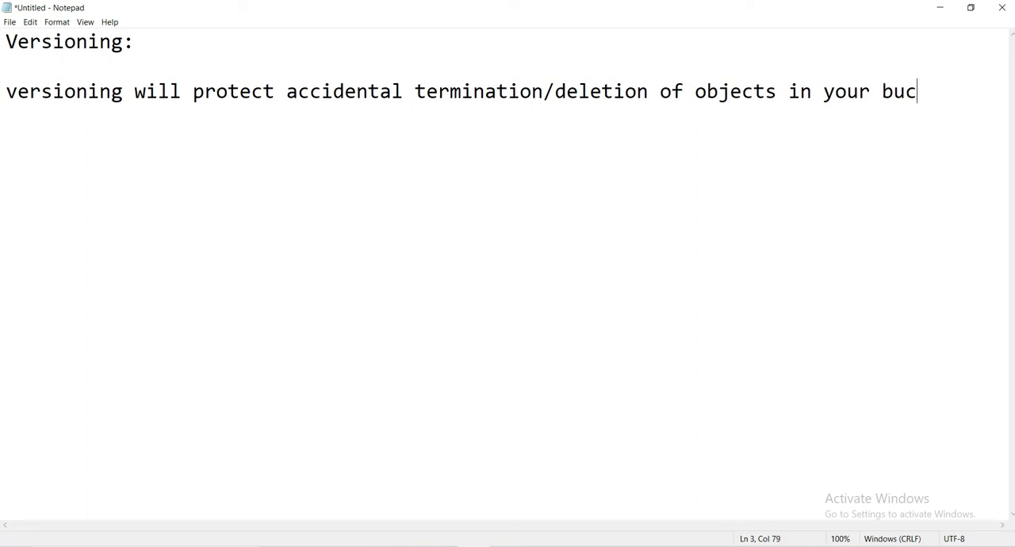
pyautogui.write('kety')
pyautogui.press('BackSpace')
pyautogui.write('s')
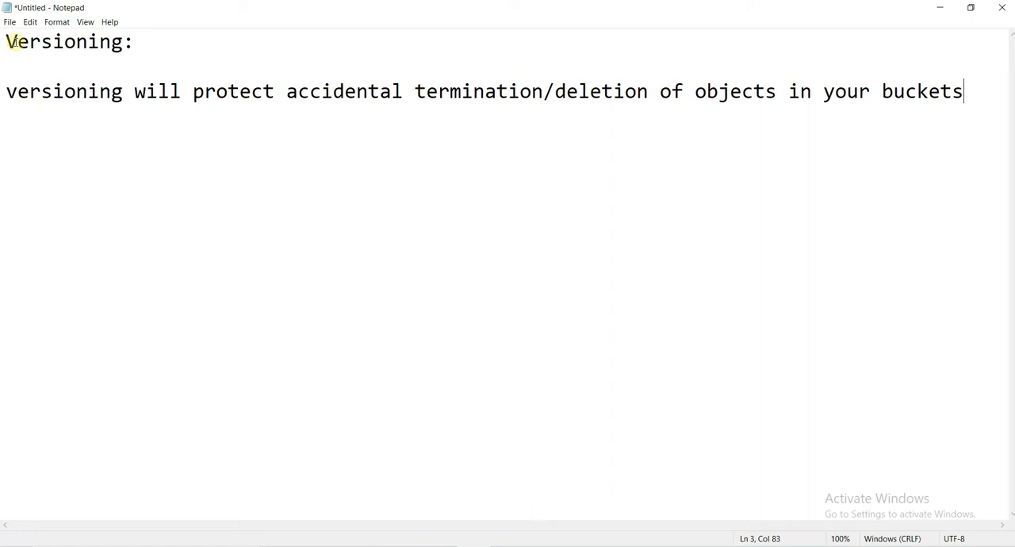
# - Add a separate note line reading "it doesn't by default we have to explicitly enable it"
pyautogui.press('Return')
pyautogui.press('Return')
pyautogui.write("it doesn'")
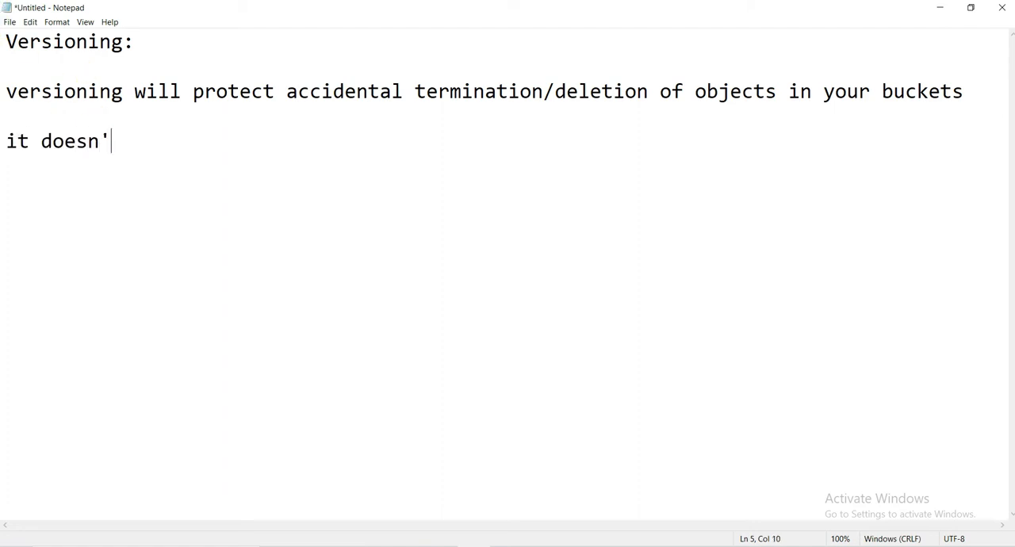
pyautogui.write('t by def')
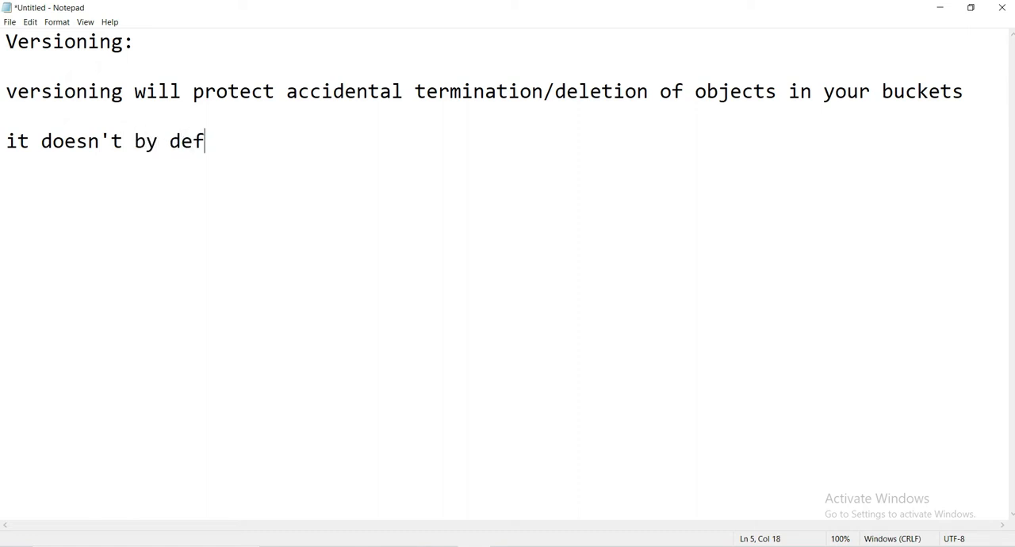
pyautogui.write('ault we')
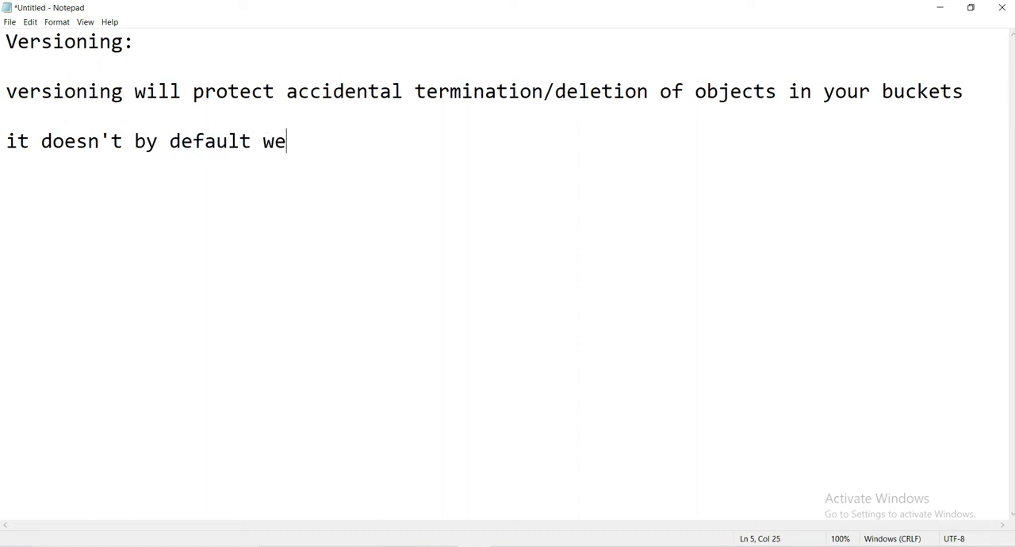
pyautogui.write(' have t')
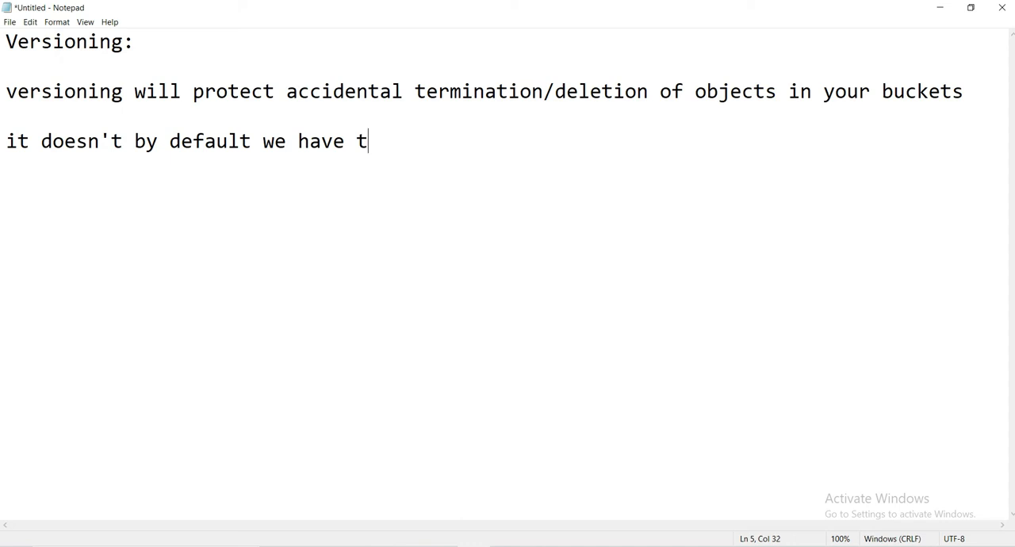
pyautogui.write('o explic')
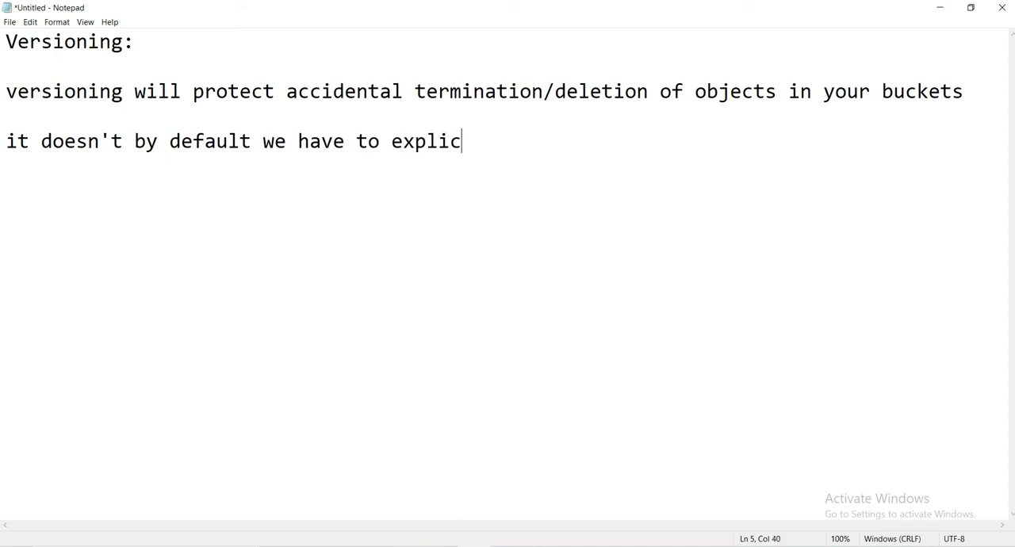
pyautogui.write('itly ena')
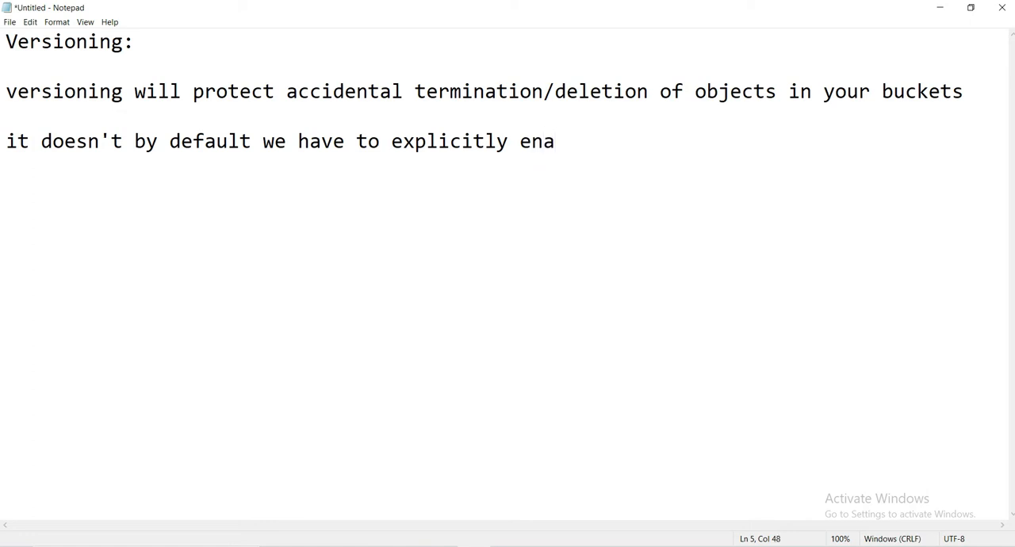
pyautogui.write('ble it')
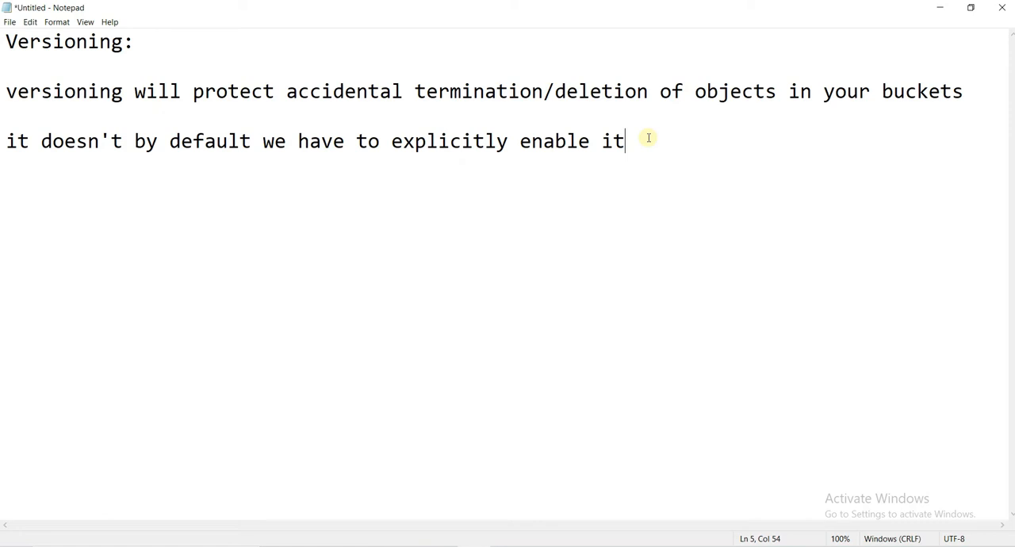
# - Add a third note line reading "once we enable versioning in bucket level we cant delete it. We only suspend it"
pyautogui.press('Return')
pyautogui.press('Return')
pyautogui.write('once')
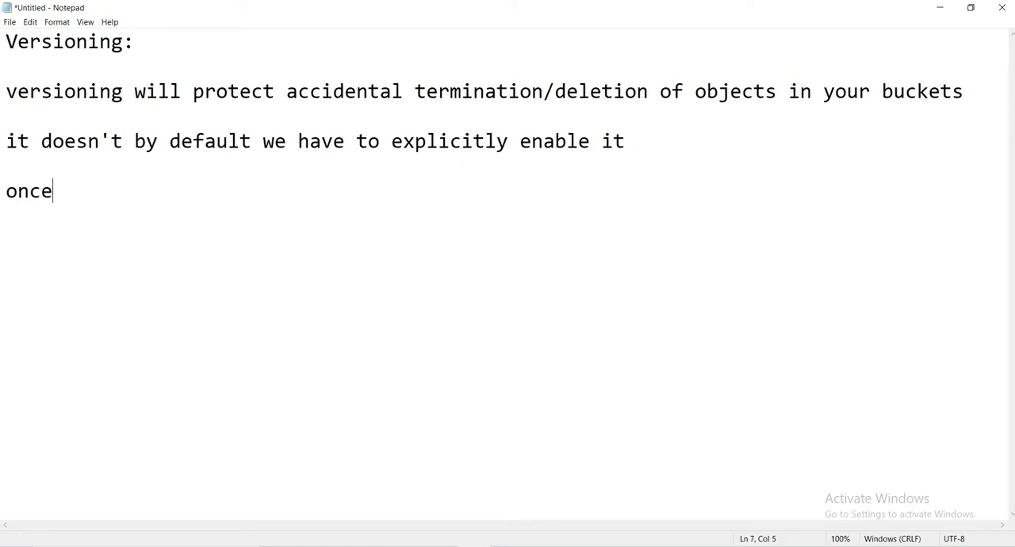
pyautogui.write(' we enable versioning in bucket level we cant delete it. We only suspen')
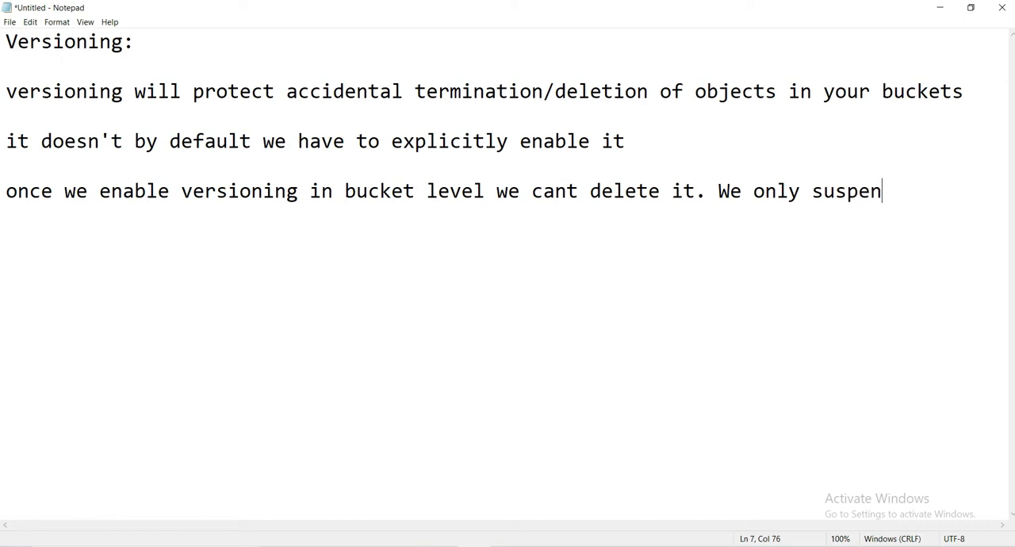
pyautogui.write('d it')
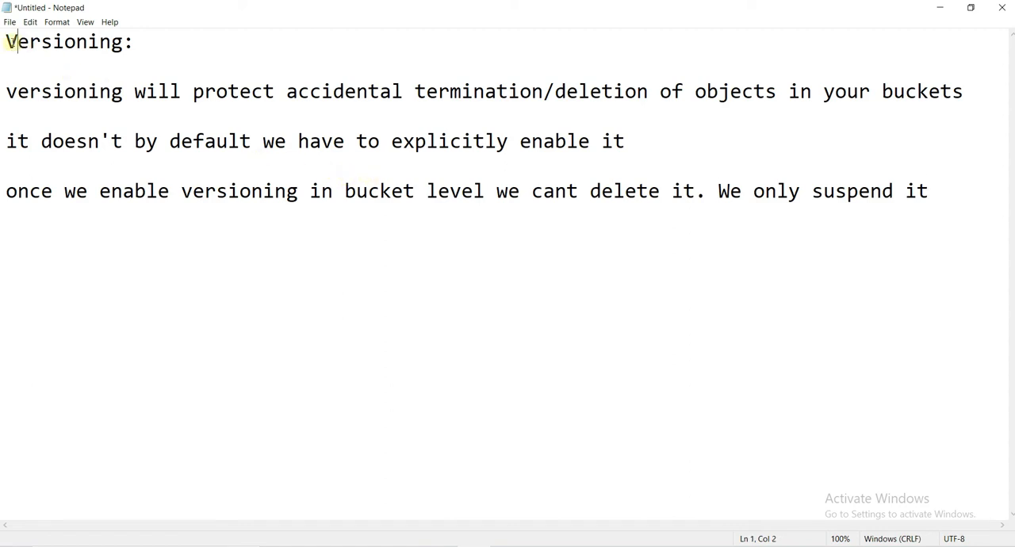
pyautogui.moveTo(17, 41); pyautogui.dragTo(135, 43)
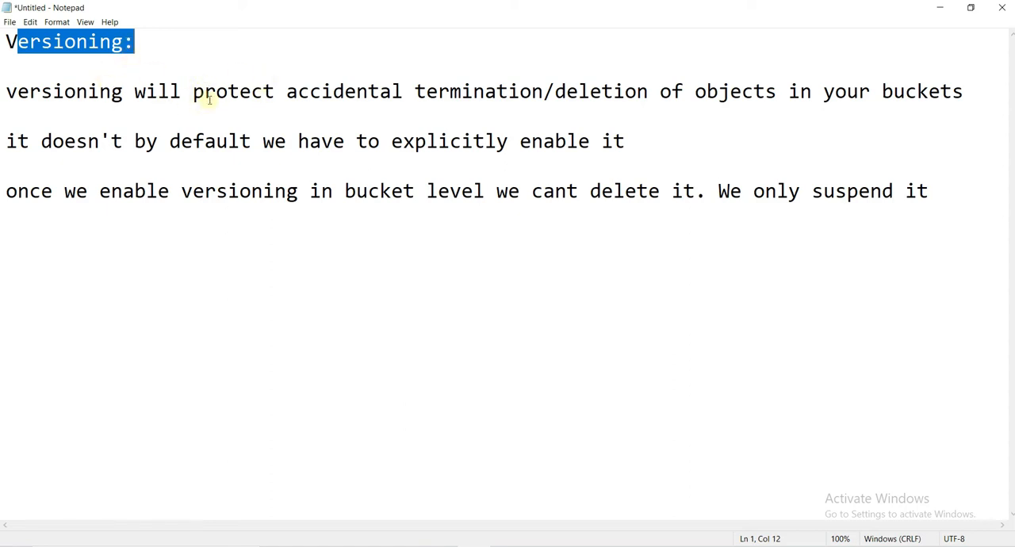
pyautogui.click(205, 96)
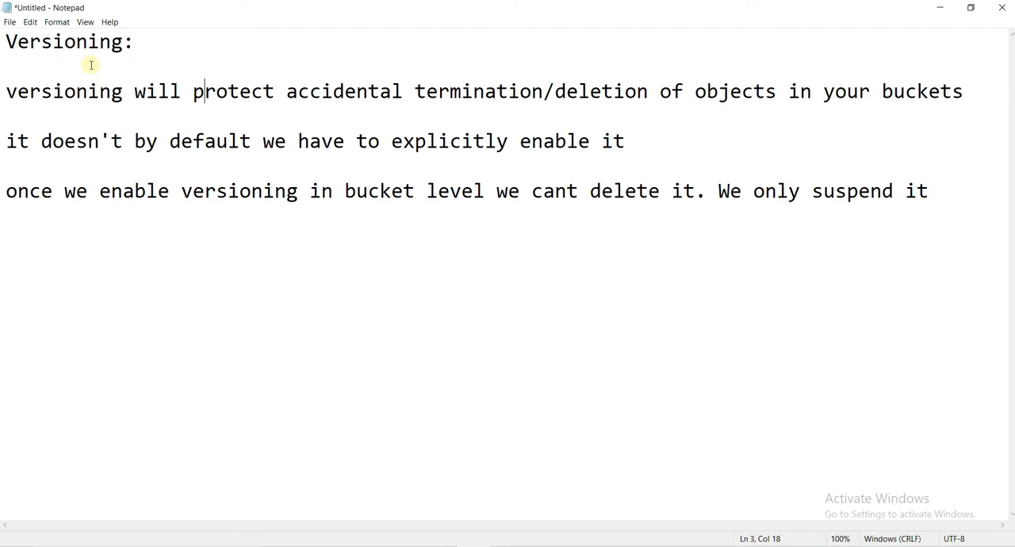
# - Switch to the S3 Management Console in the browser and open the properties of bucket158963
pyautogui.moveTo(340, 546)
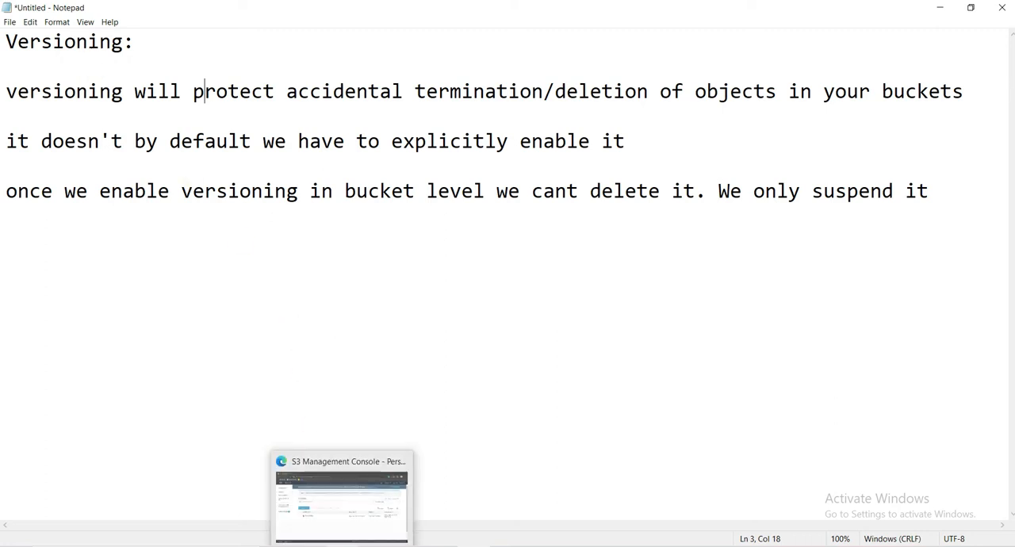
pyautogui.click(334, 488)
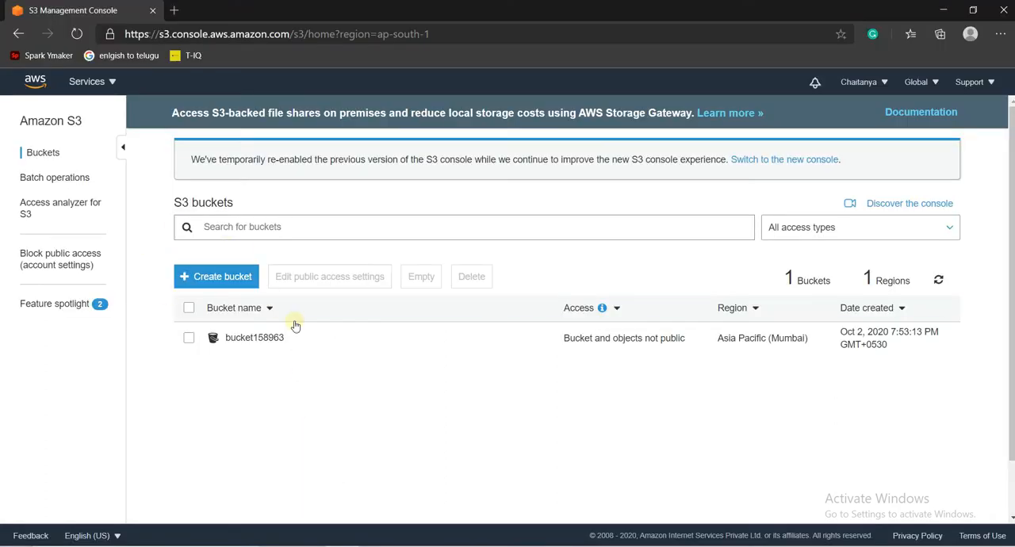
pyautogui.click(248, 339)
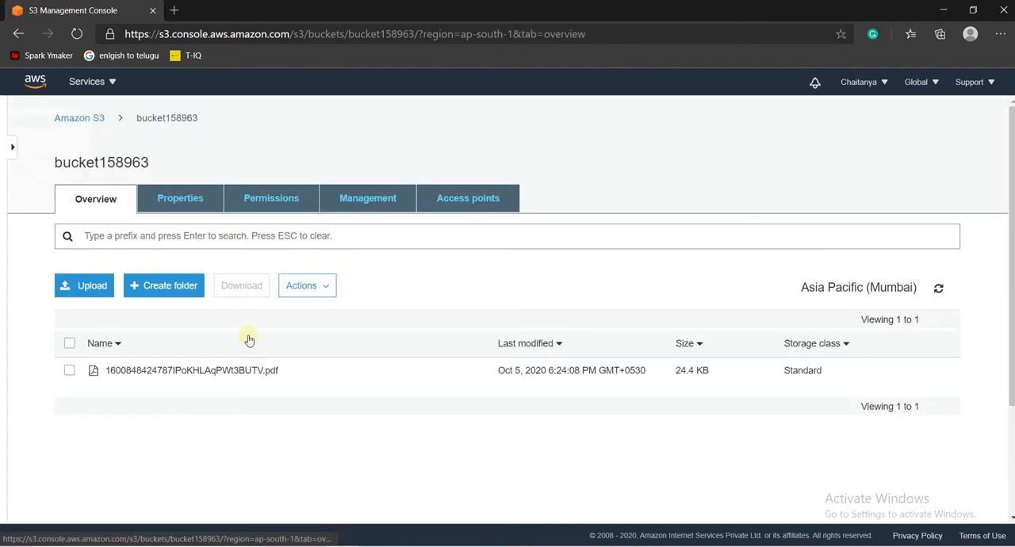
pyautogui.click(190, 203)
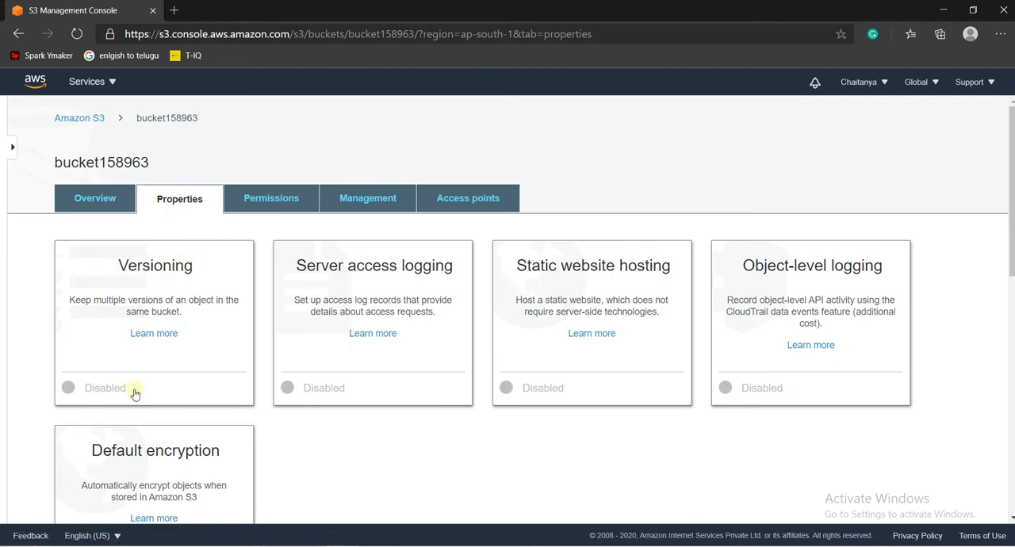
# - Enable versioning for the bucket and save the setting
pyautogui.click(68, 389)
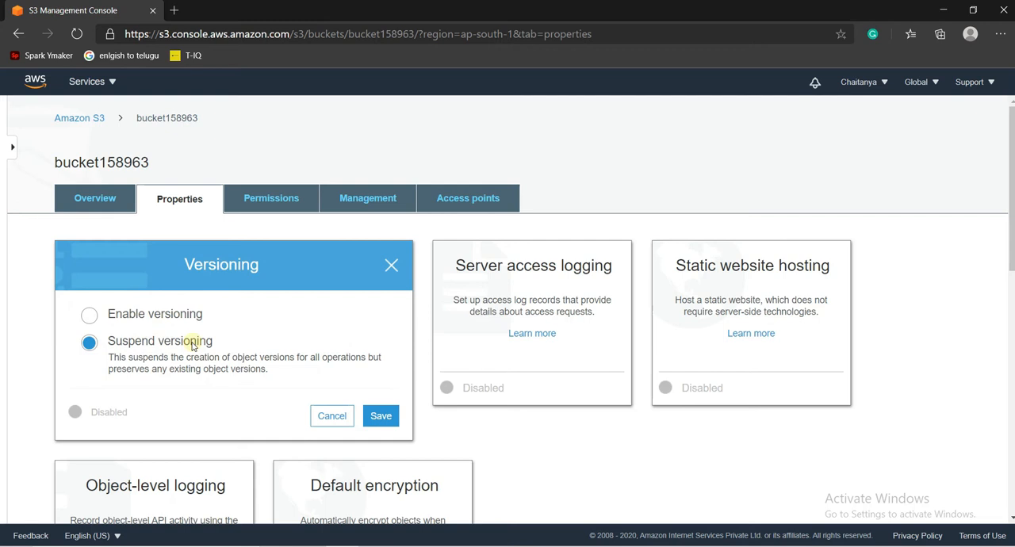
pyautogui.click(161, 316)
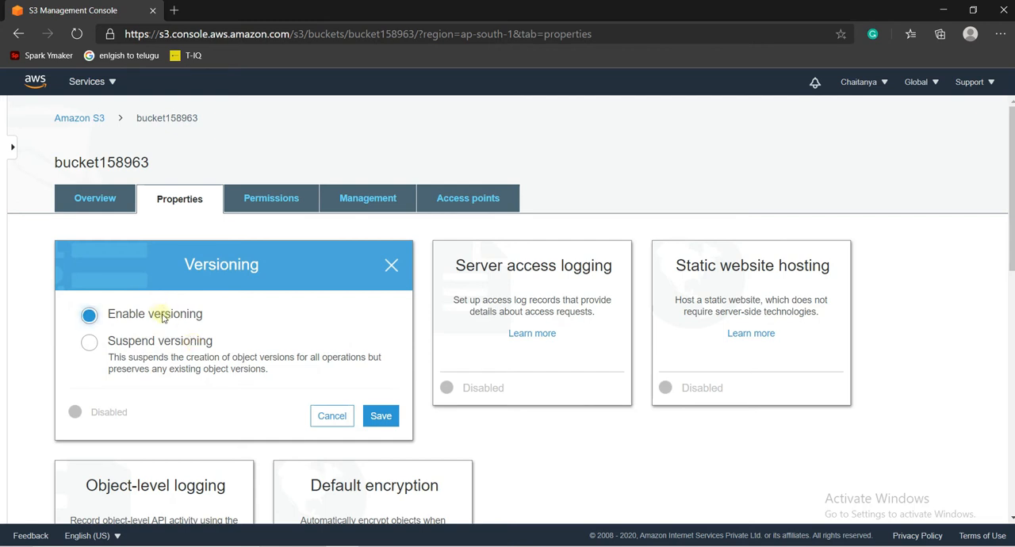
pyautogui.click(377, 418)
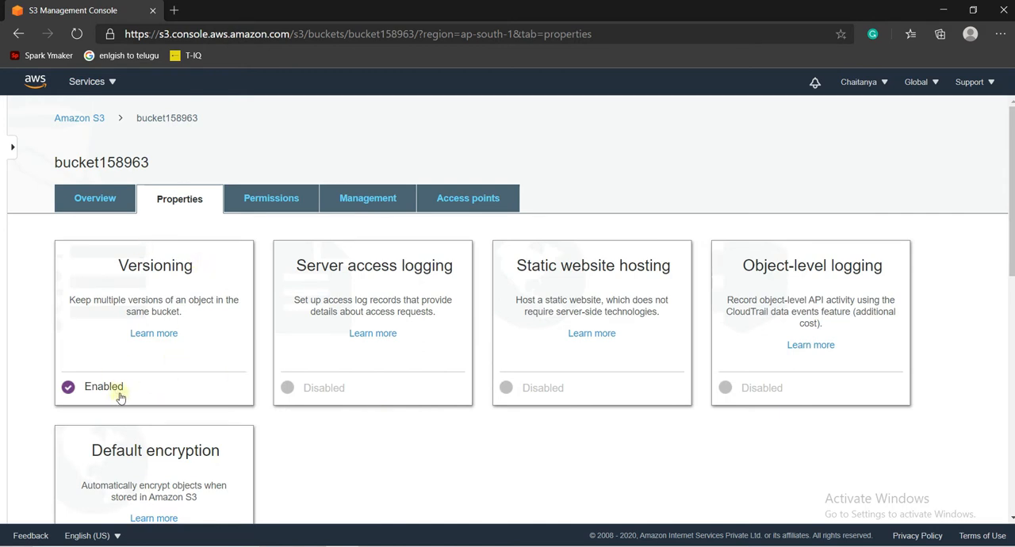
# - Return to the bucket list, reopen bucket158963 and show the versions of its objects
pyautogui.click(91, 119)
pyautogui.click(254, 338)
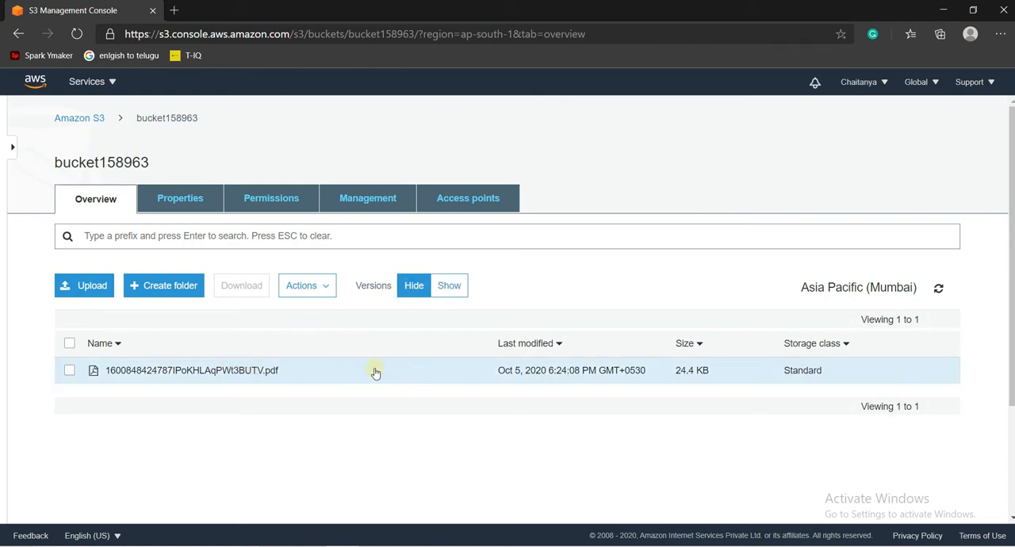
pyautogui.click(464, 289)
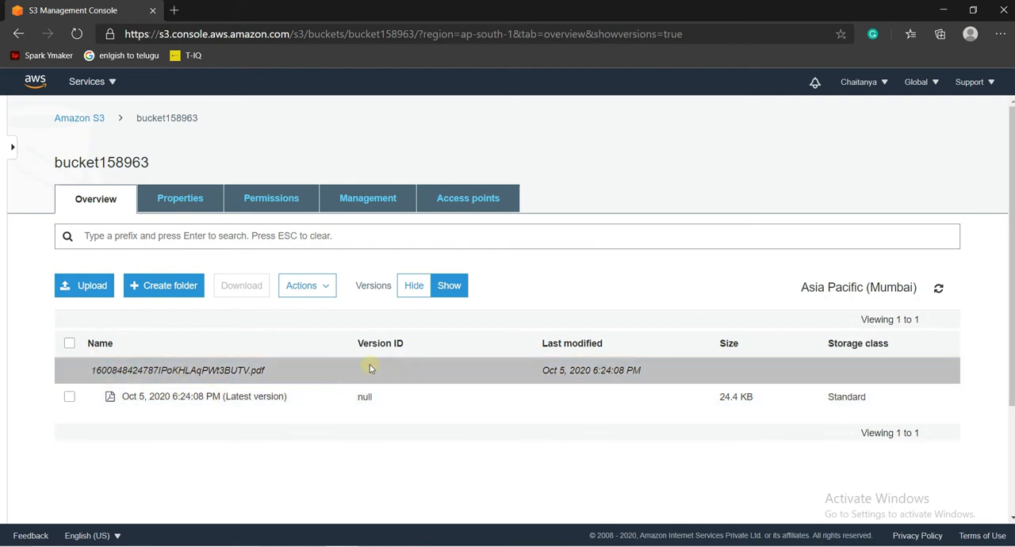
pyautogui.click(73, 292)
pyautogui.click(489, 416)
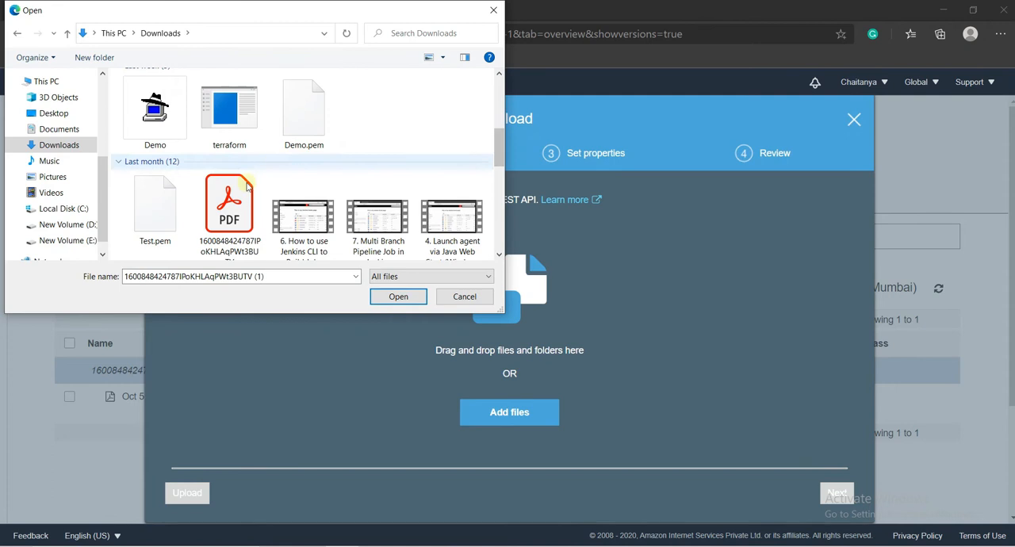
pyautogui.doubleClick(244, 194)
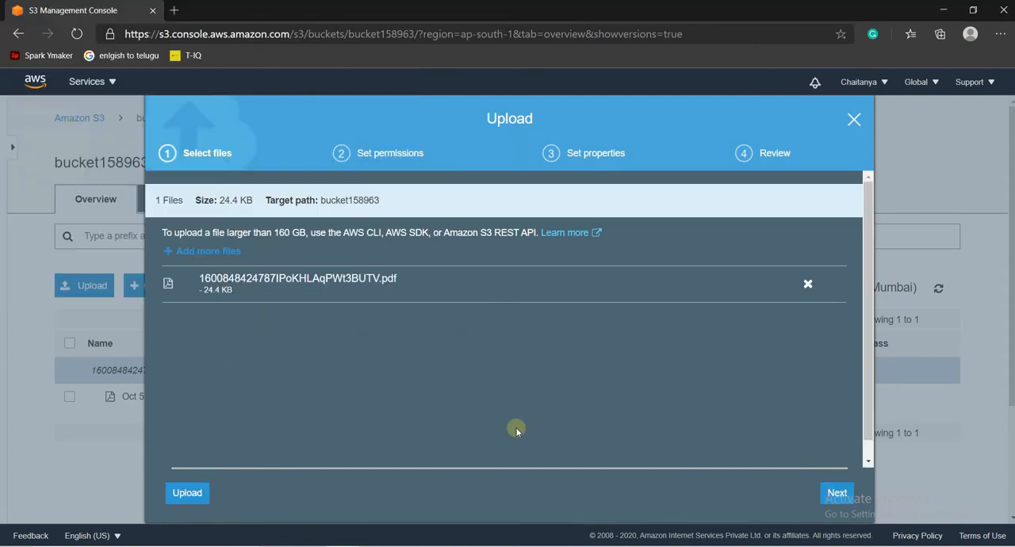
pyautogui.click(188, 494)
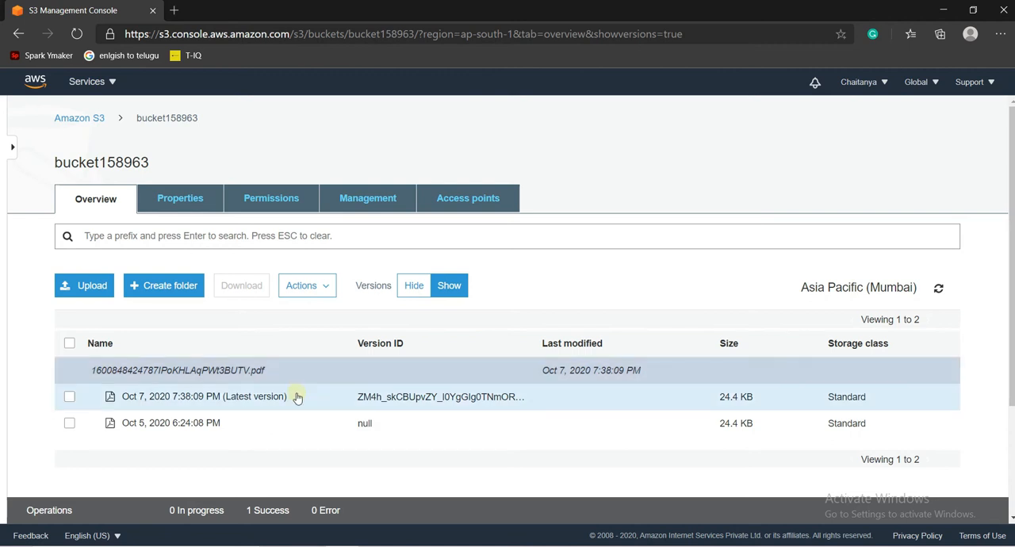
# - Look at the details of the PDF's Oct 5, 2020 version and close them
pyautogui.click(70, 425)
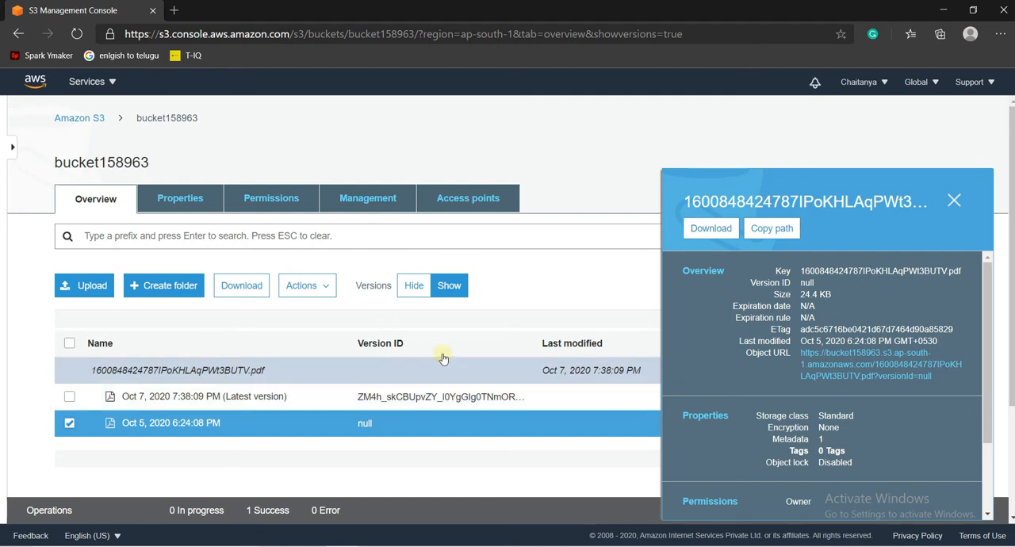
pyautogui.click(952, 203)
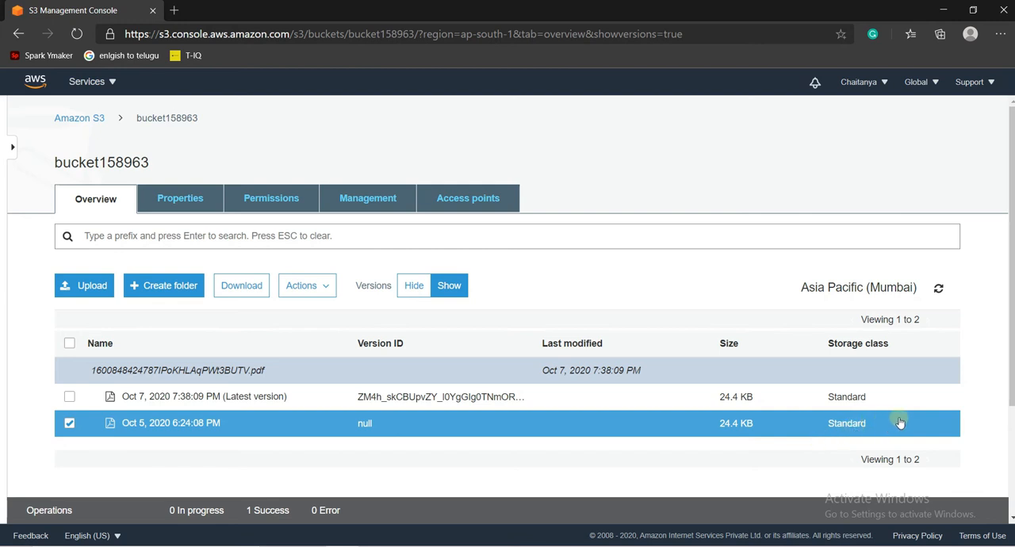
# - Change the storage class of the PDF's latest version to Standard-IA and apply the change
pyautogui.click(309, 288)
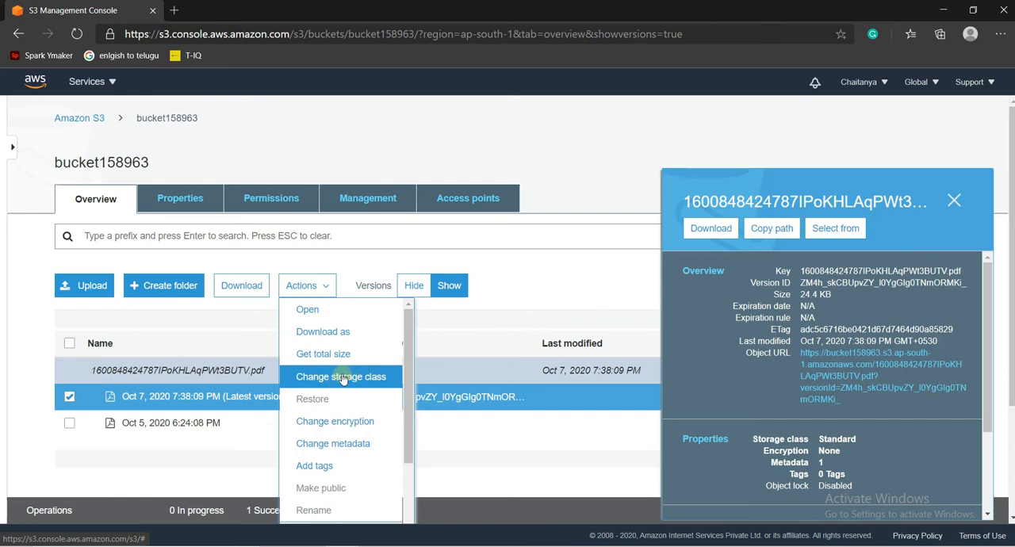
pyautogui.click(359, 378)
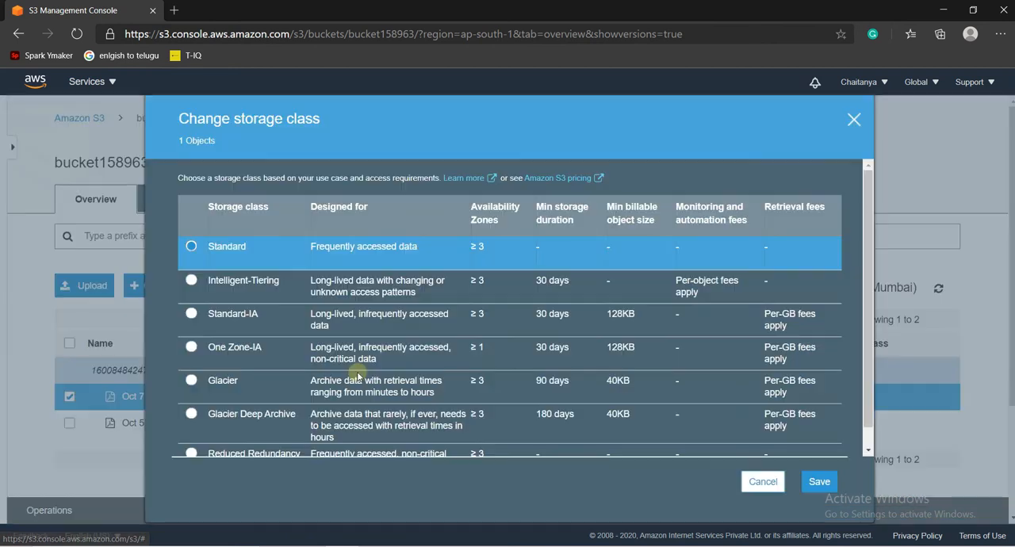
pyautogui.click(191, 314)
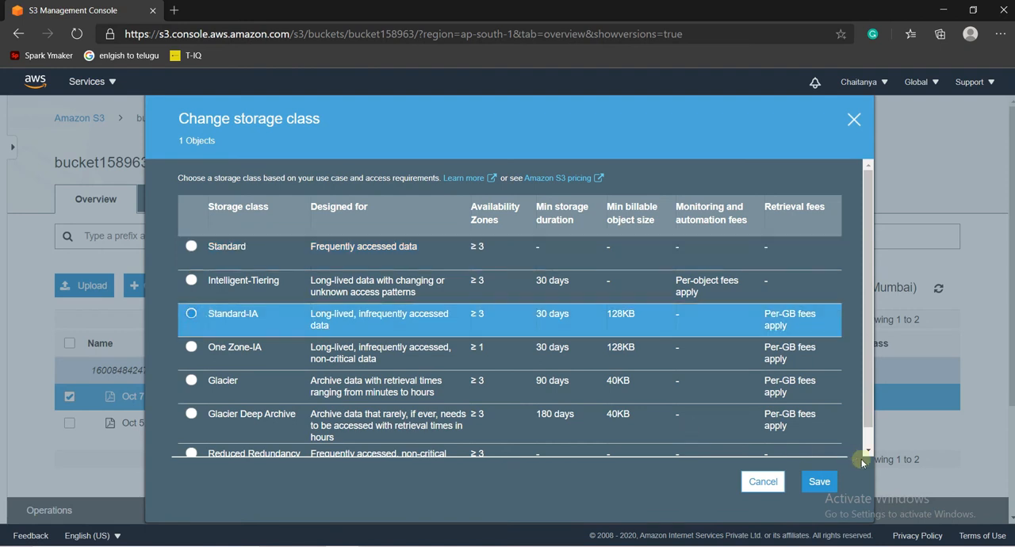
pyautogui.click(811, 487)
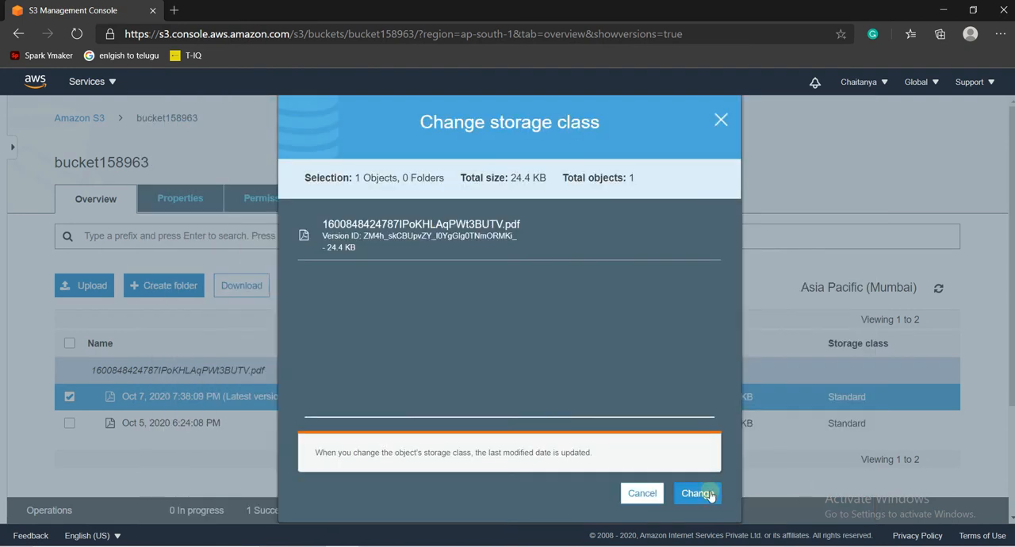
pyautogui.click(709, 494)
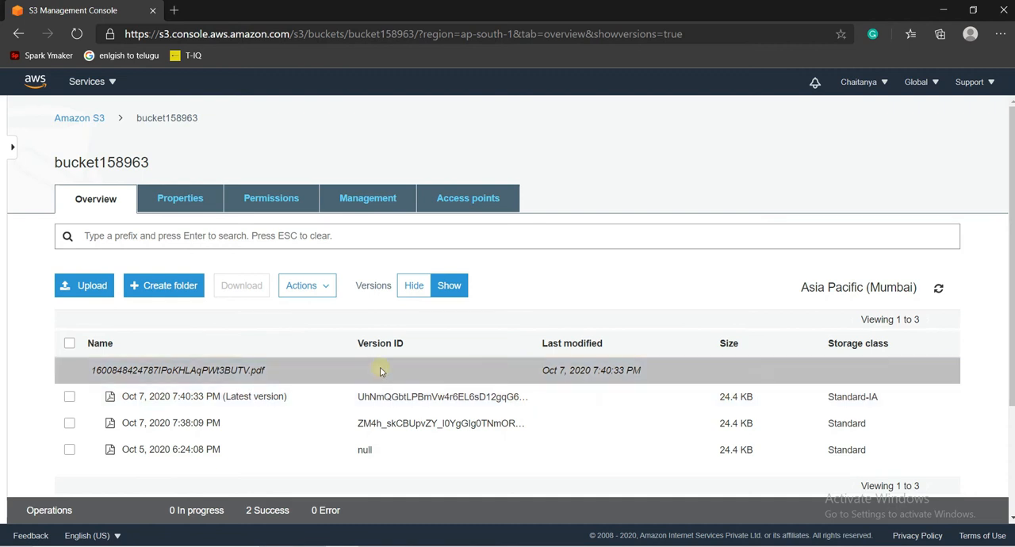
# - Open the latest PDF version's details, test its object URL in the browser, and return to the details
pyautogui.click(270, 398)
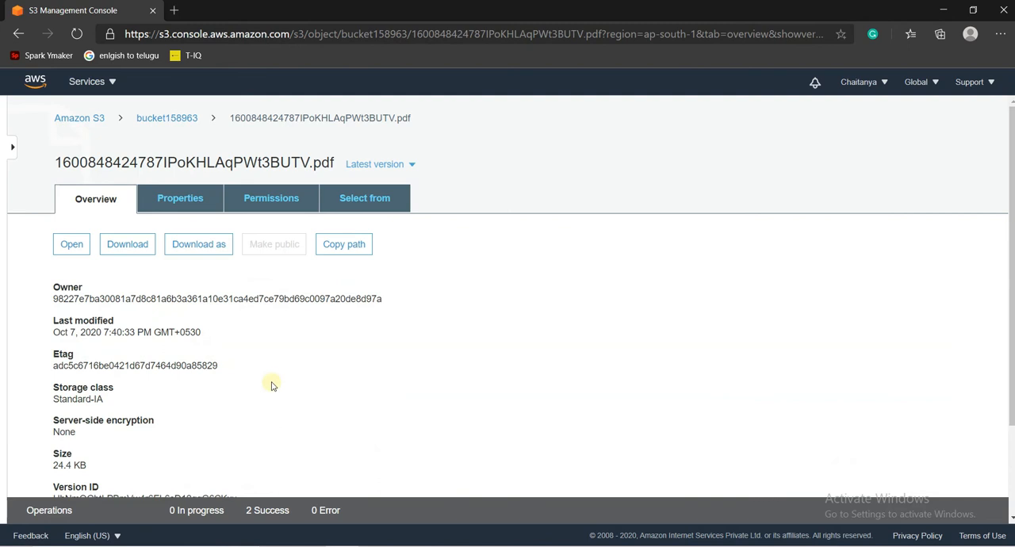
pyautogui.scroll(-2, 1010, 323)
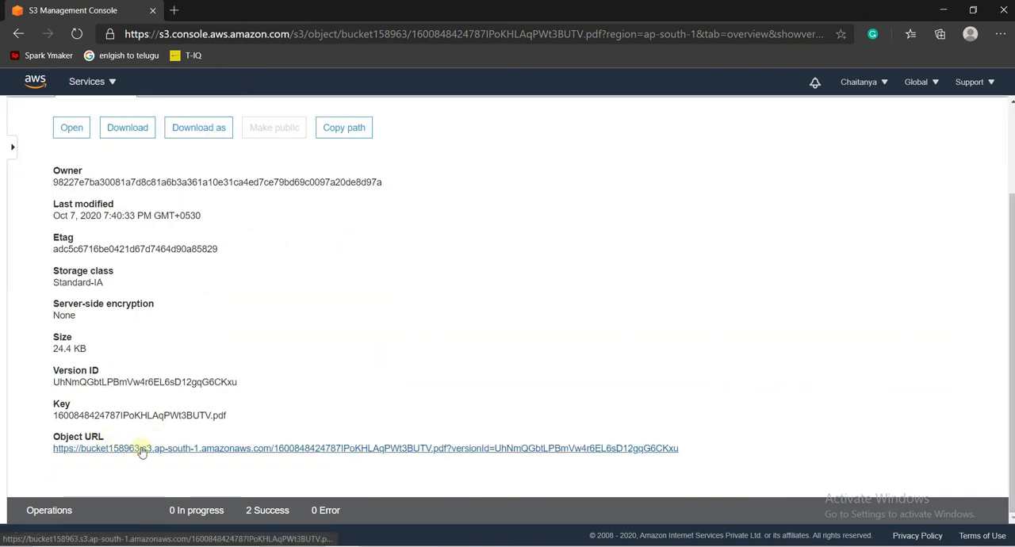
pyautogui.click(246, 449)
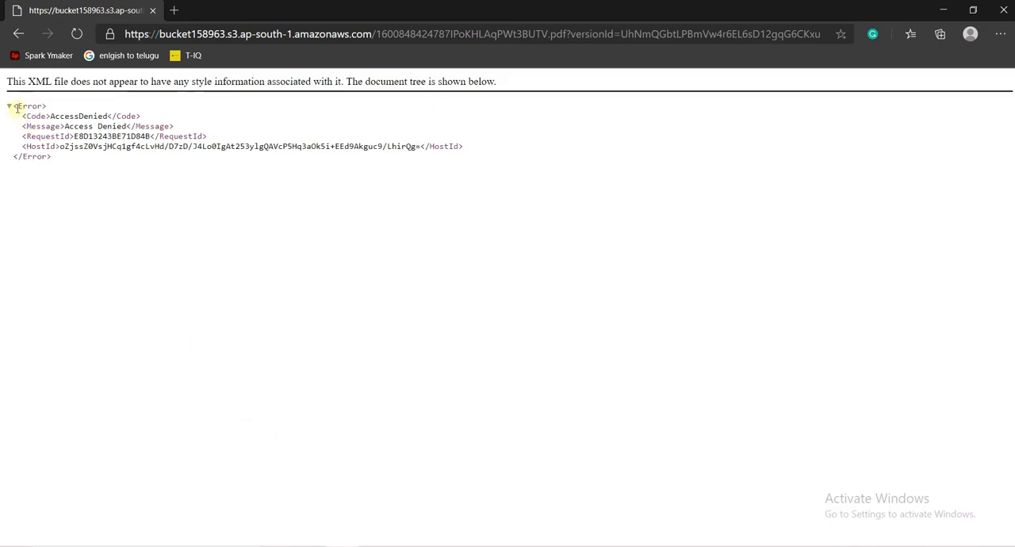
pyautogui.moveTo(17, 105); pyautogui.dragTo(51, 109)
pyautogui.moveTo(51, 117); pyautogui.dragTo(121, 117)
pyautogui.click(67, 147)
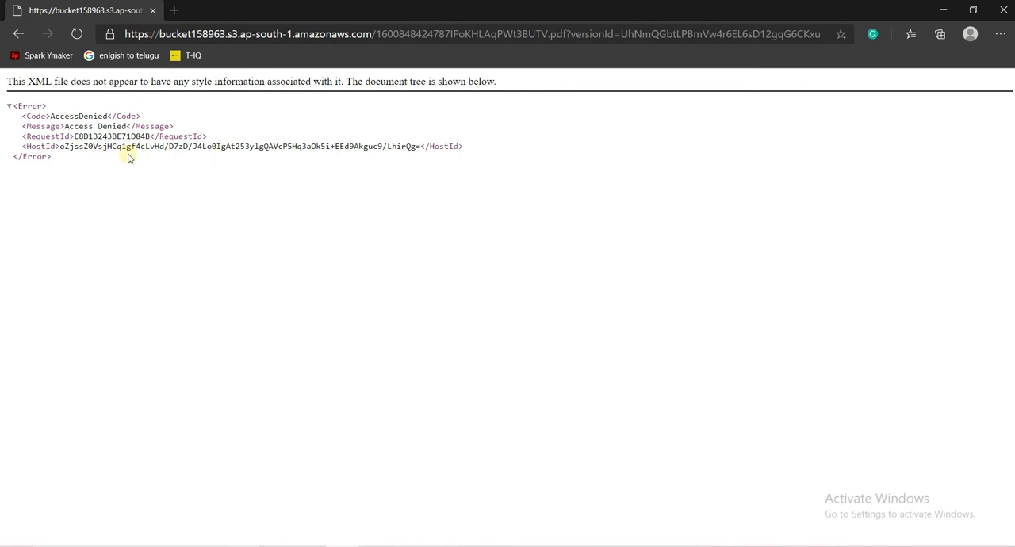
pyautogui.click(17, 35)
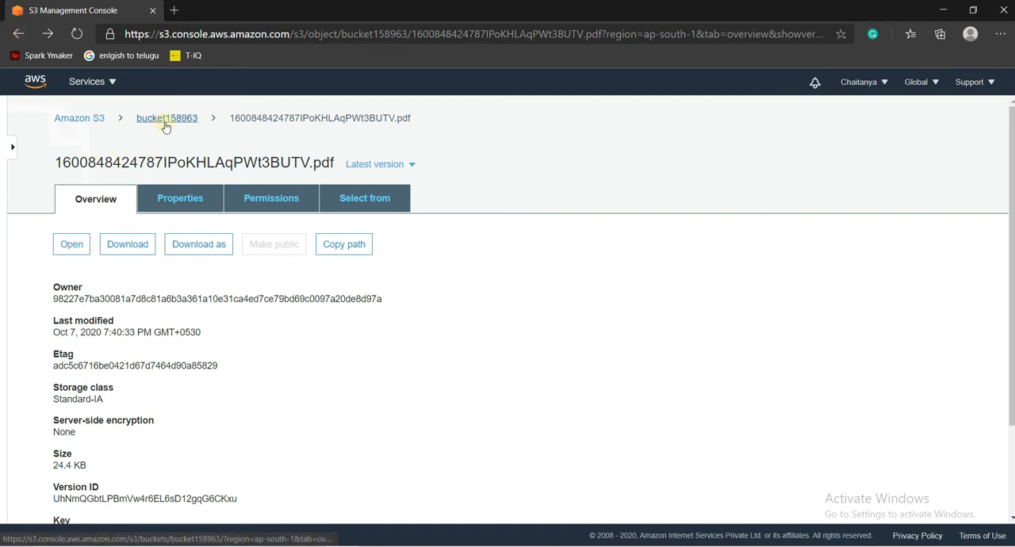
# - Return to bucket158963 and open the bucket policy editor in its permissions
pyautogui.click(165, 126)
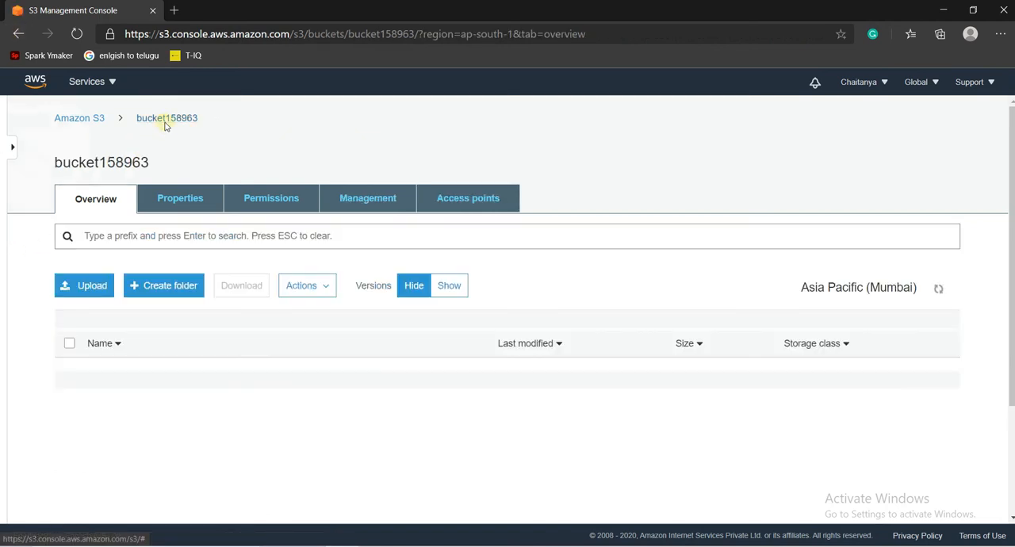
pyautogui.click(269, 203)
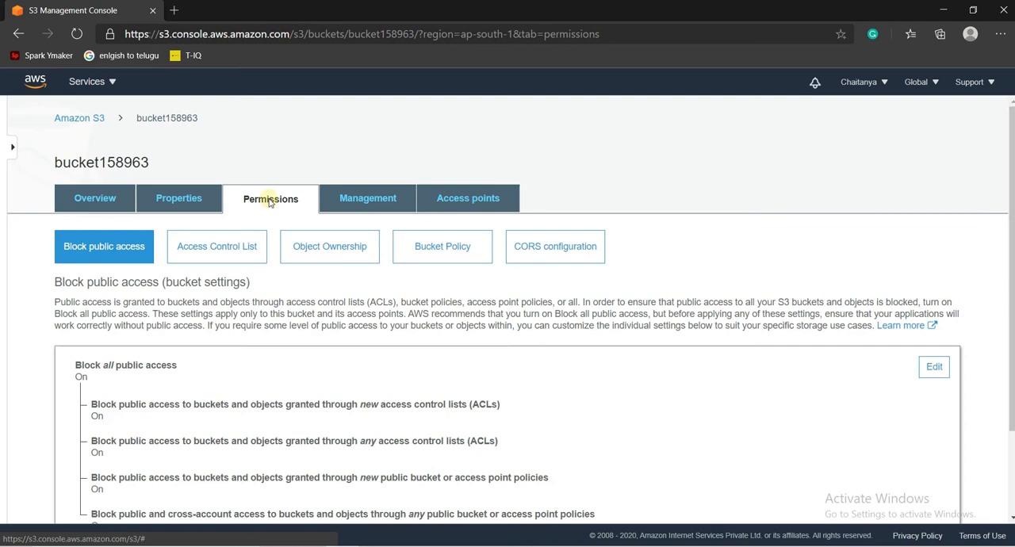
pyautogui.click(426, 251)
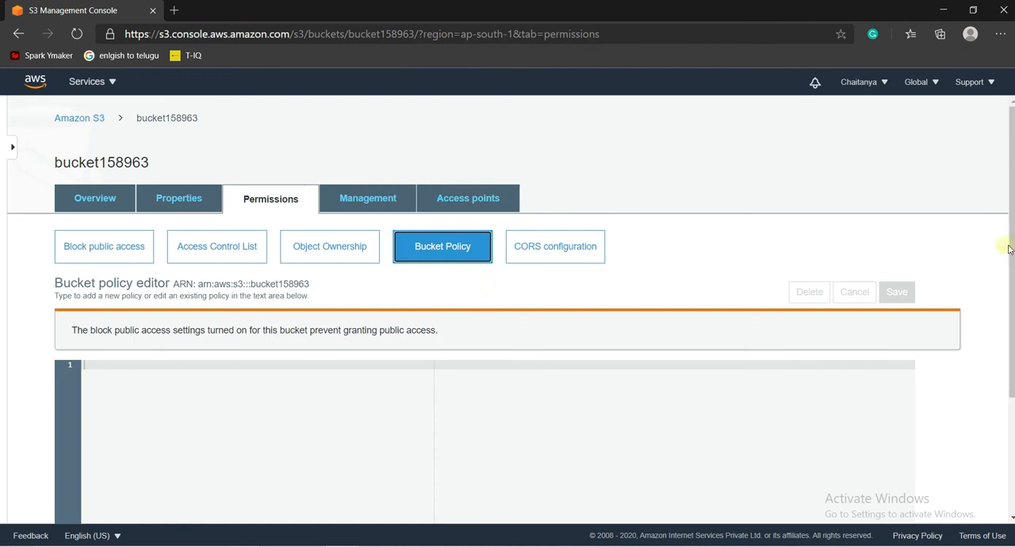
# - Look through the bucket policy documentation and return to the policy editor
pyautogui.moveTo(1013, 251); pyautogui.dragTo(1006, 415)
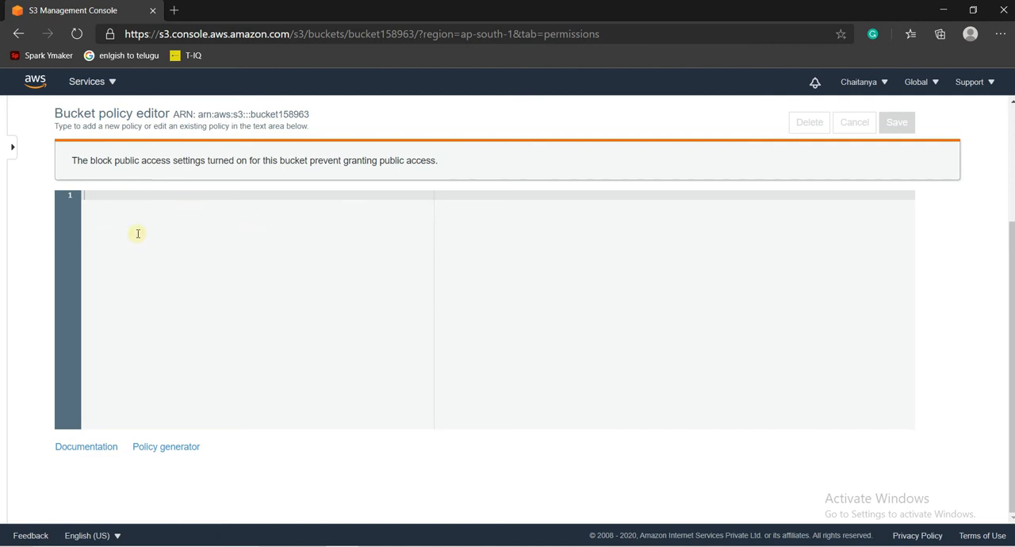
pyautogui.click(84, 449)
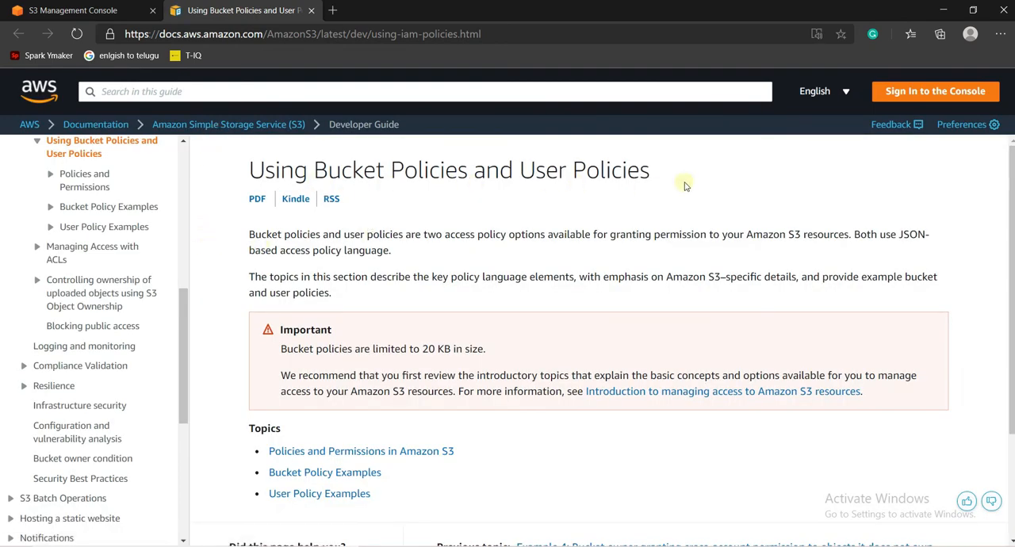
pyautogui.scroll(-1, 678, 184)
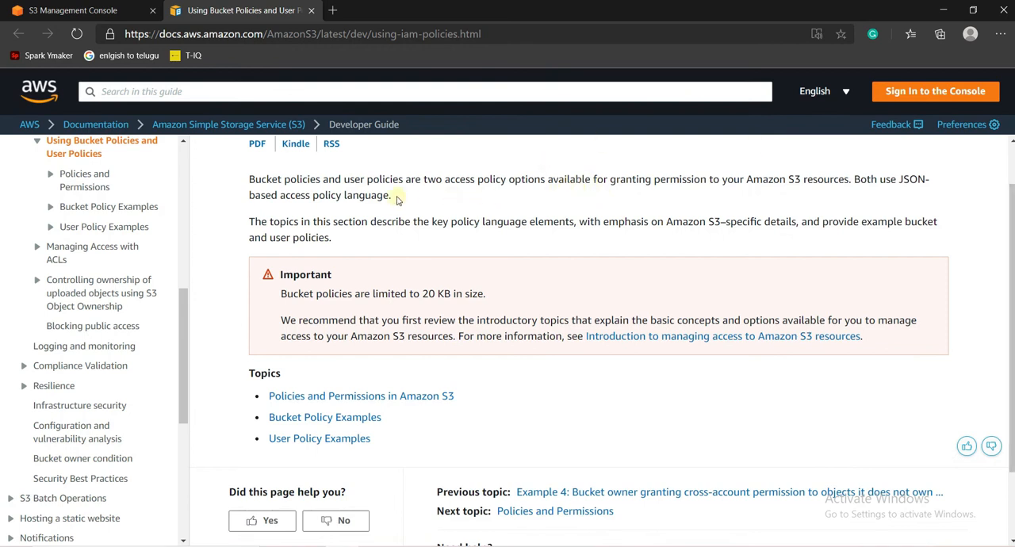
pyautogui.click(117, 18)
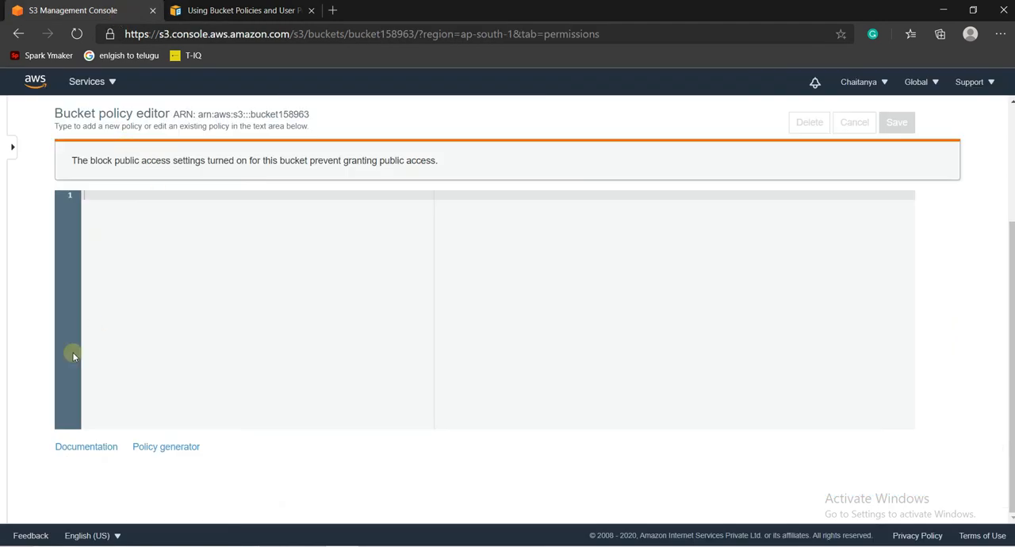
# - Open the AWS Policy Generator, choose S3 Bucket Policy as the policy type and set the principal to *
pyautogui.click(191, 449)
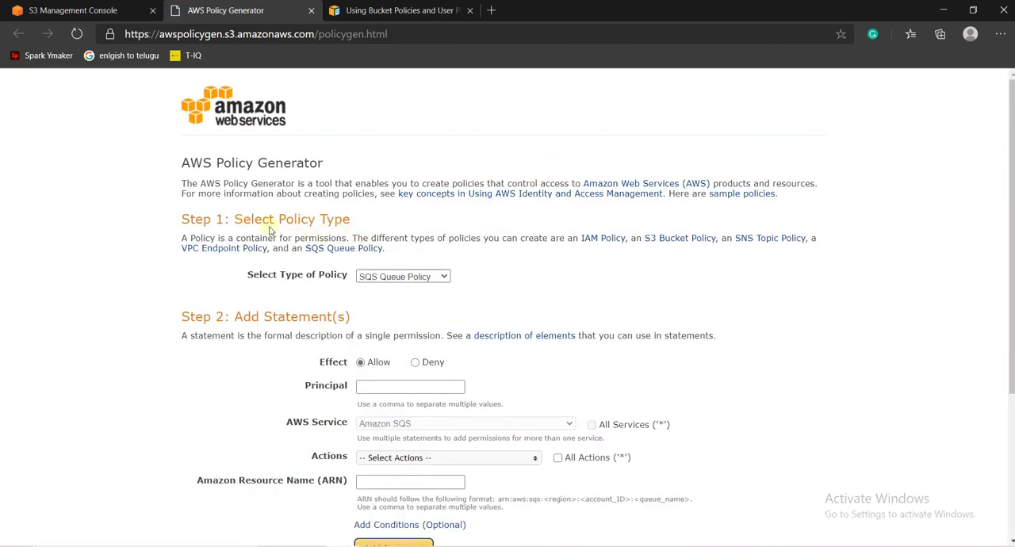
pyautogui.click(399, 277)
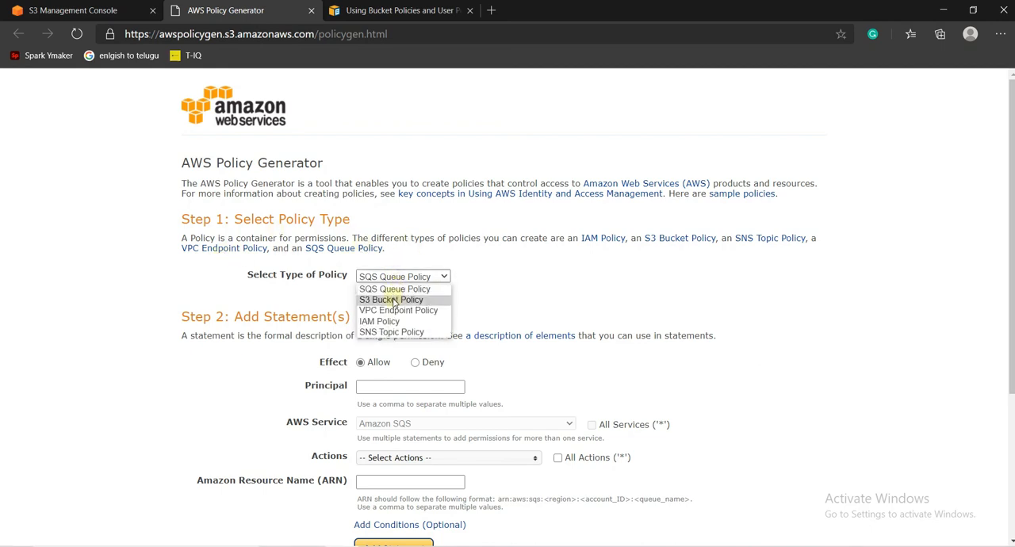
pyautogui.click(394, 300)
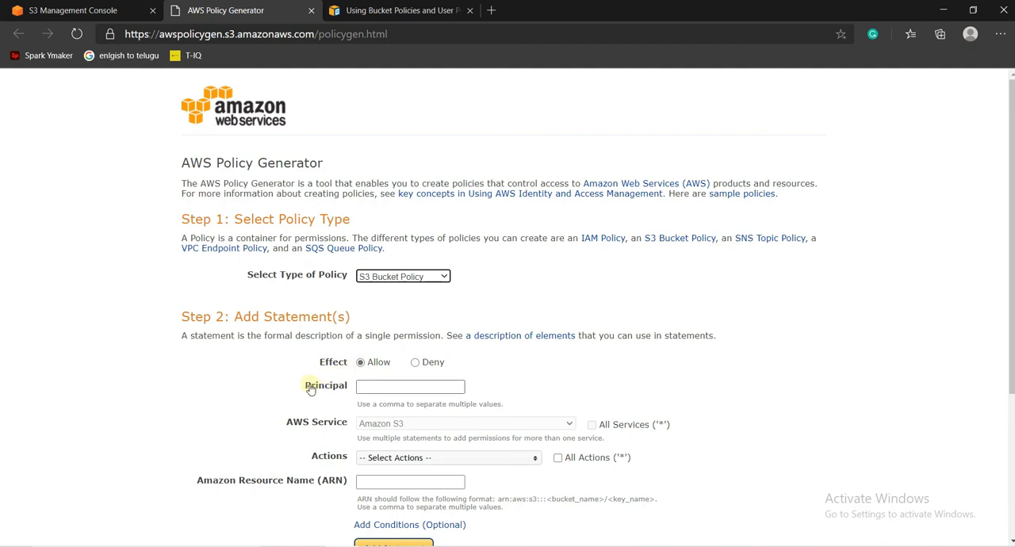
pyautogui.click(395, 388)
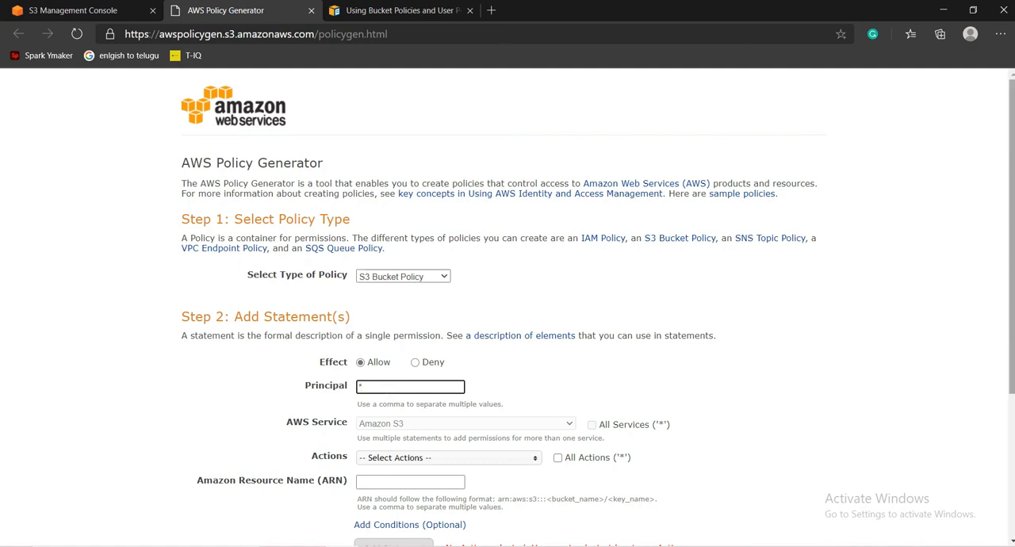
# - Browse the available S3 actions for the statement and allow all actions ('*')
pyautogui.scroll(-3, 1006, 341)
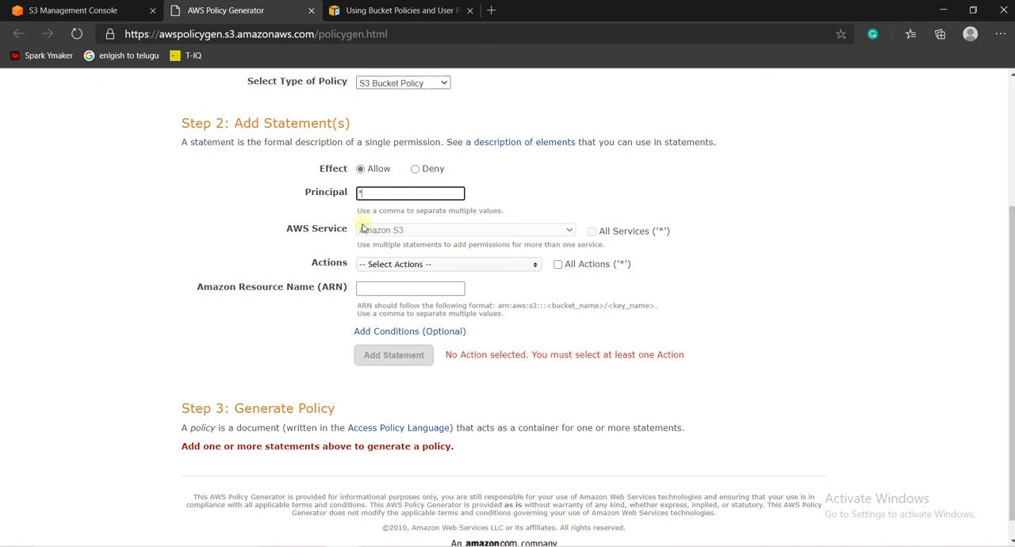
pyautogui.click(437, 270)
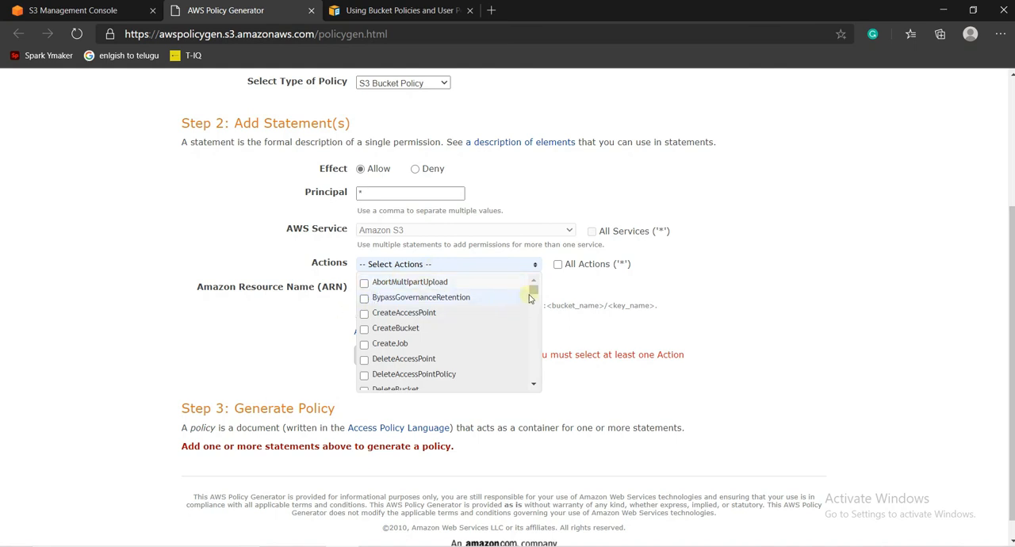
pyautogui.moveTo(534, 290); pyautogui.dragTo(534, 301)
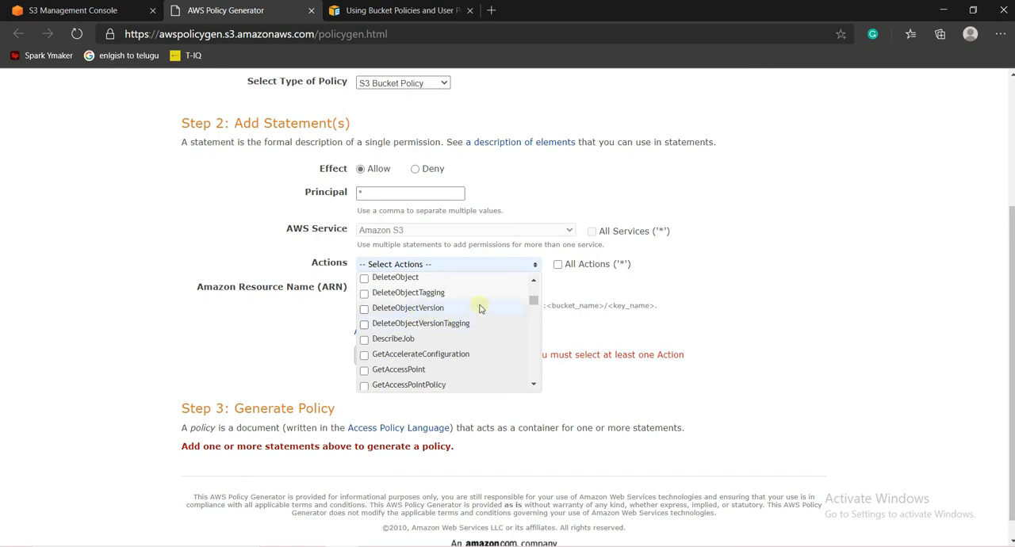
pyautogui.moveTo(535, 301); pyautogui.dragTo(536, 273)
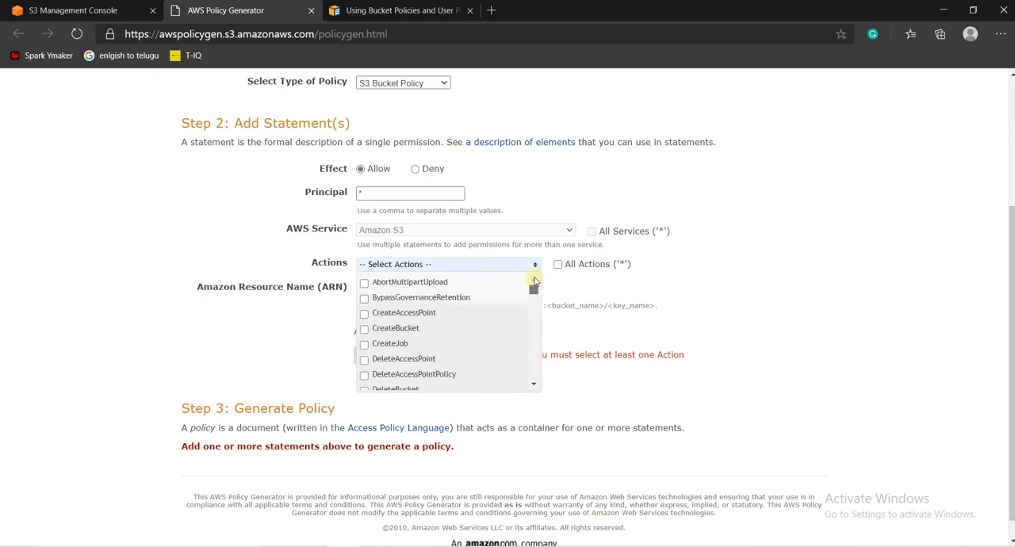
pyautogui.click(580, 288)
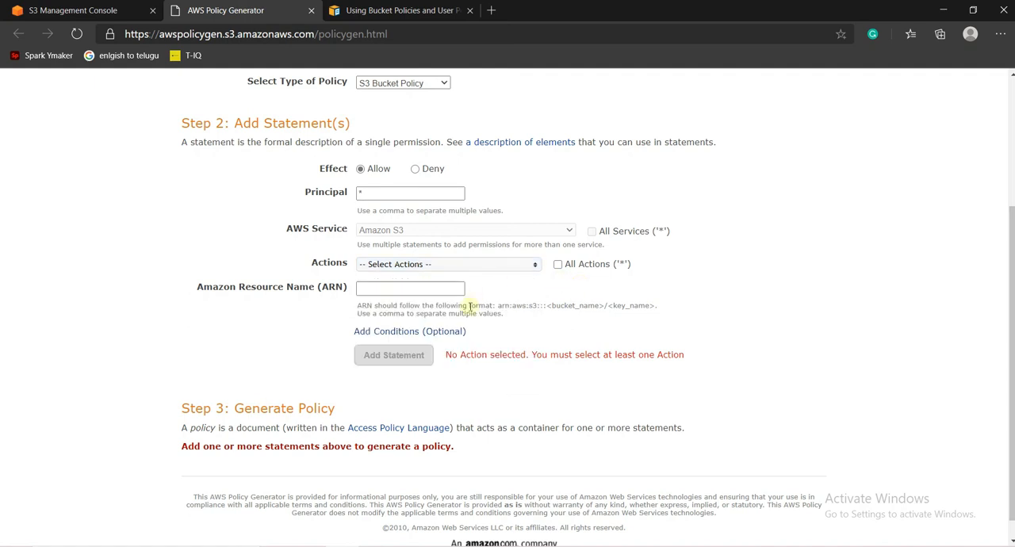
pyautogui.click(559, 266)
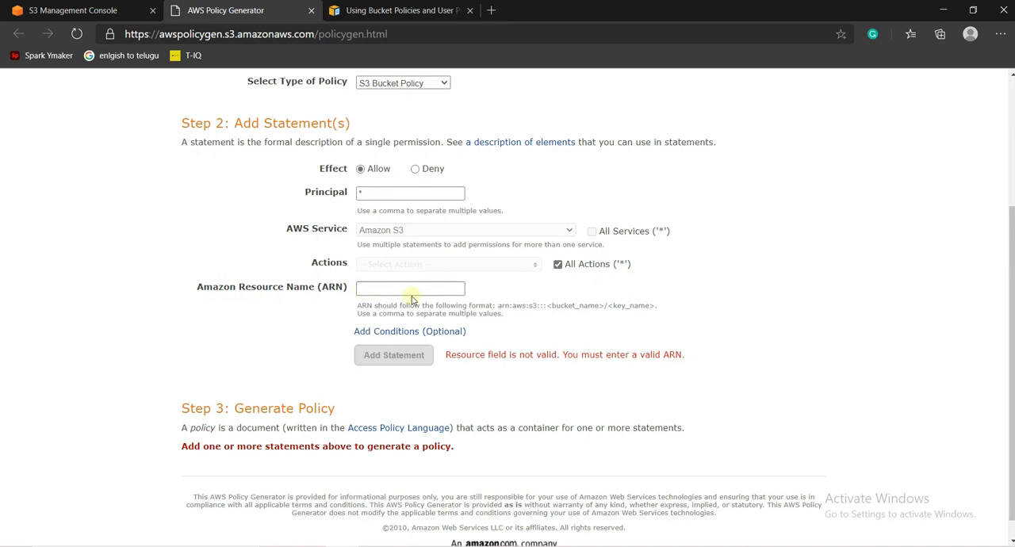
# - Copy the bucket's ARN arn:aws:s3:::bucket158963 from the policy editor into the generator's resource name and add the statement
pyautogui.click(95, 10)
pyautogui.scroll(1, 997, 278)
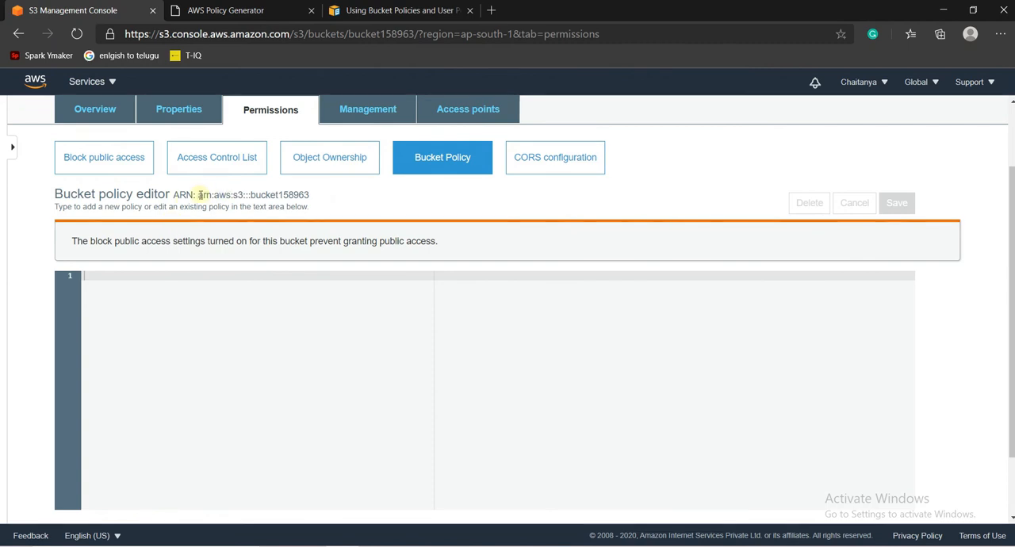
pyautogui.moveTo(198, 195); pyautogui.dragTo(322, 197)
pyautogui.hotkey('ctrl', 'c')
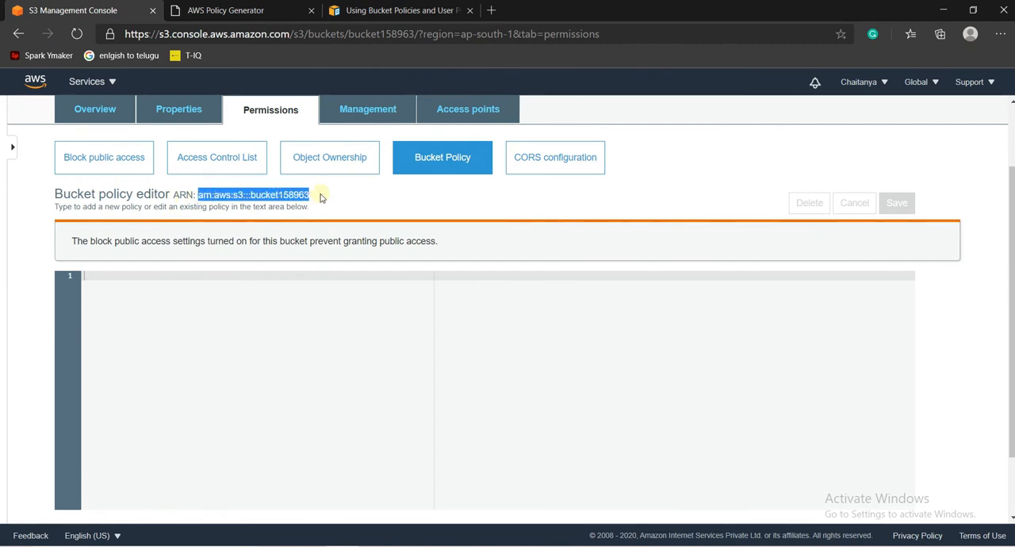
pyautogui.click(278, 11)
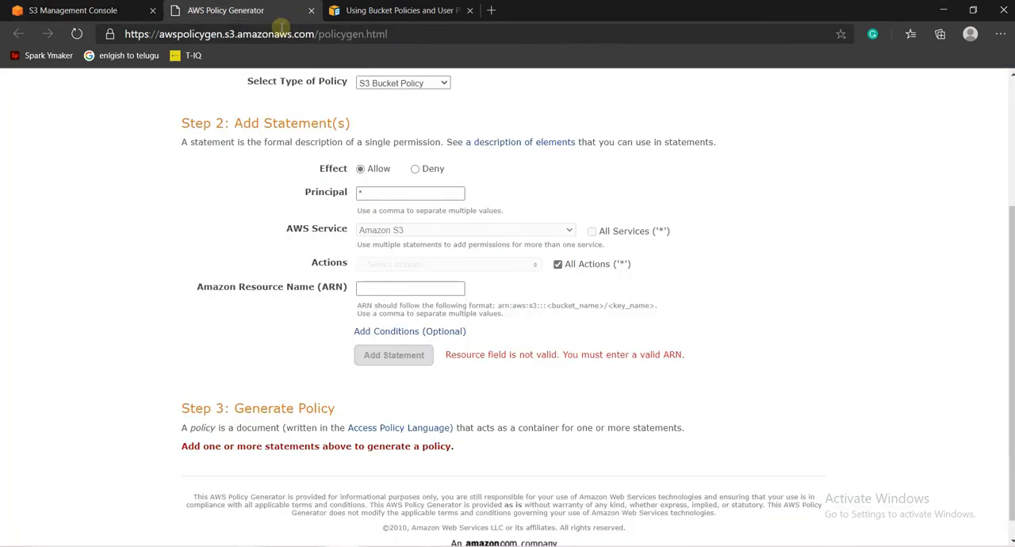
pyautogui.click(365, 288)
pyautogui.hotkey('ctrl', 'v')
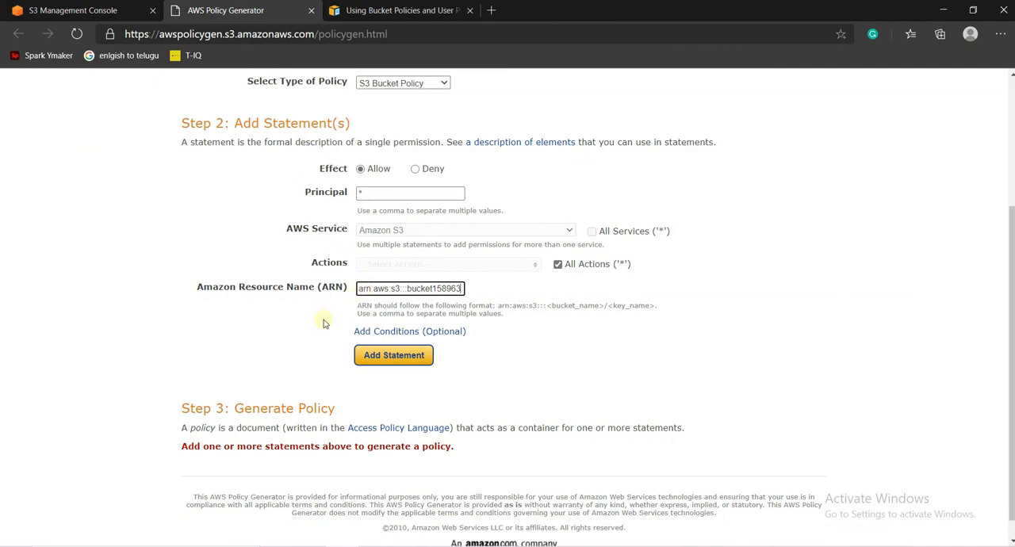
pyautogui.click(397, 361)
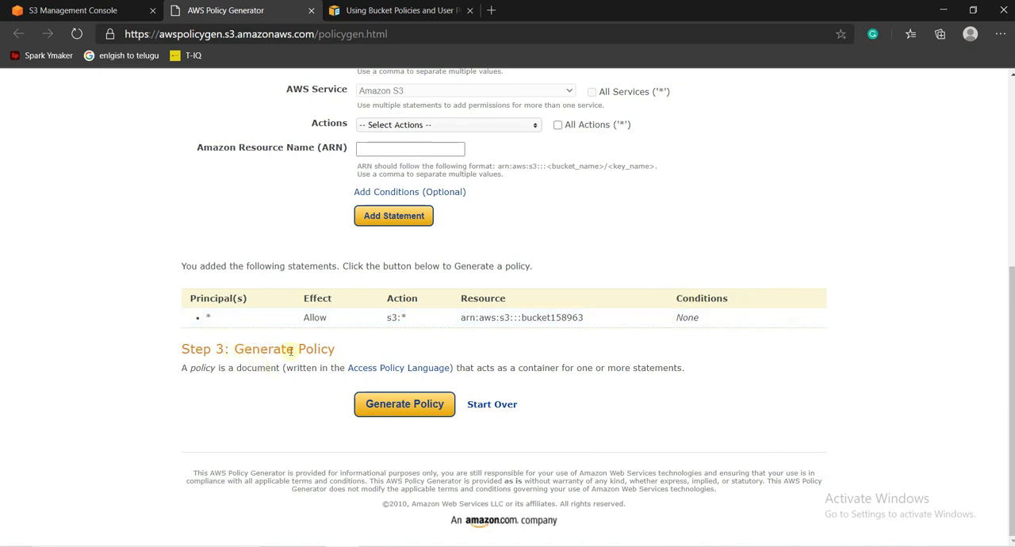
# - Generate the policy and copy its complete JSON document
pyautogui.click(424, 409)
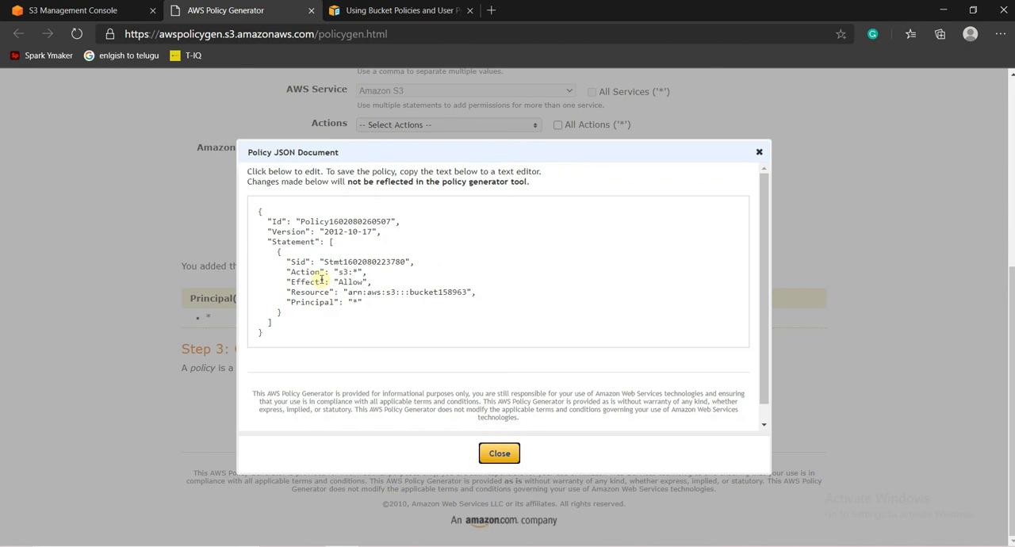
pyautogui.moveTo(257, 209); pyautogui.dragTo(310, 341)
pyautogui.rightClick(275, 294)
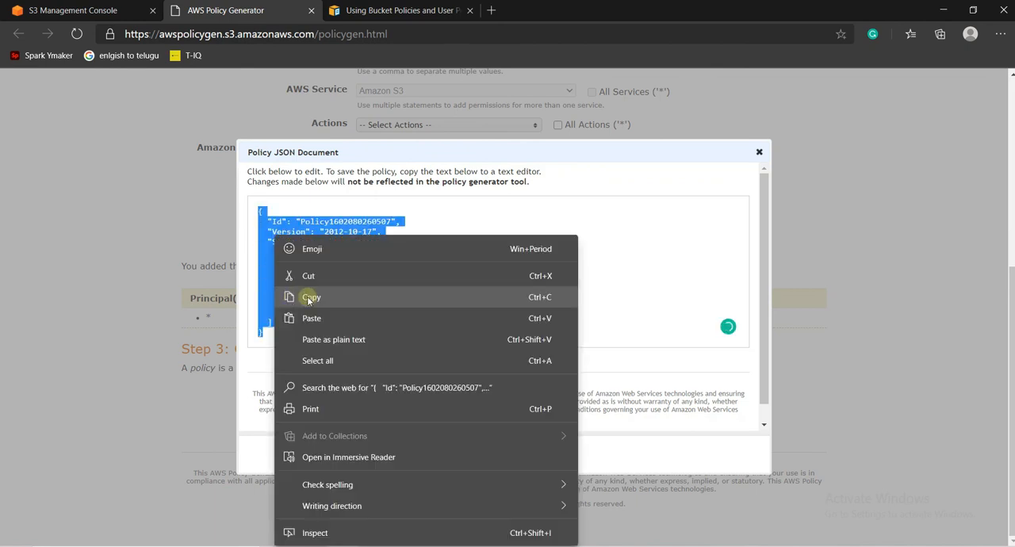
pyautogui.click(310, 297)
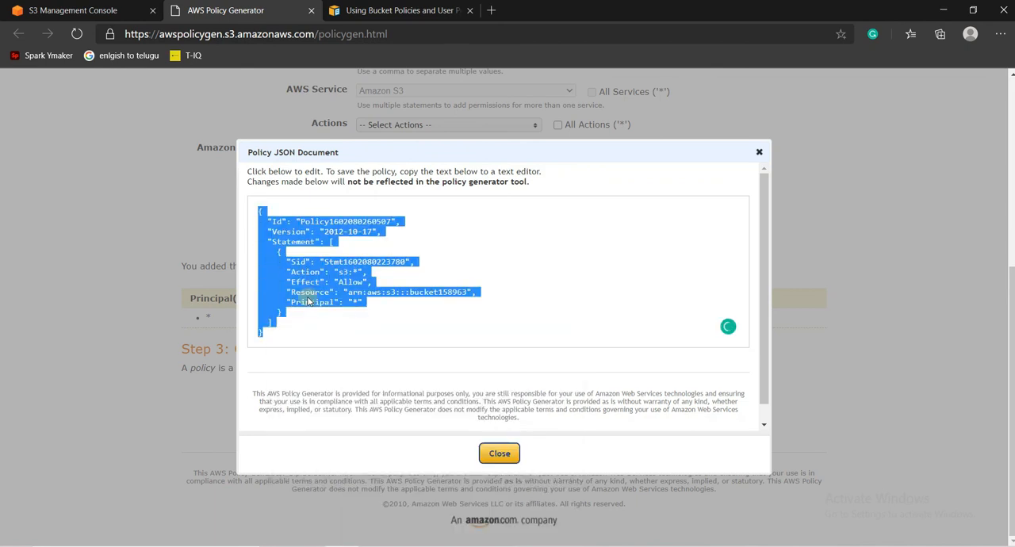
# - Paste the generated JSON into the bucket policy editor of bucket158963 and try to save it
pyautogui.click(499, 454)
pyautogui.click(119, 10)
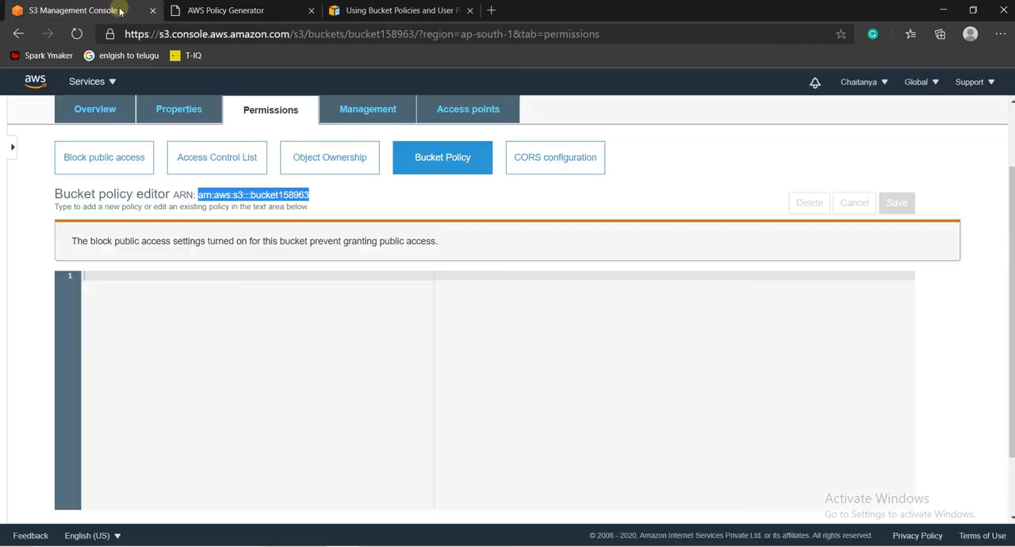
pyautogui.click(198, 275)
pyautogui.rightClick(198, 275)
pyautogui.click(227, 388)
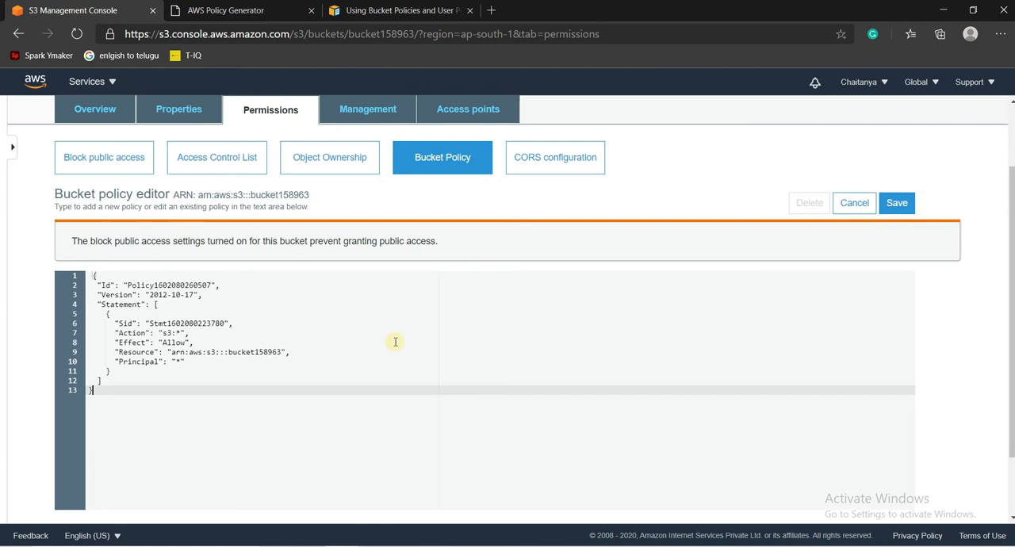
pyautogui.click(911, 205)
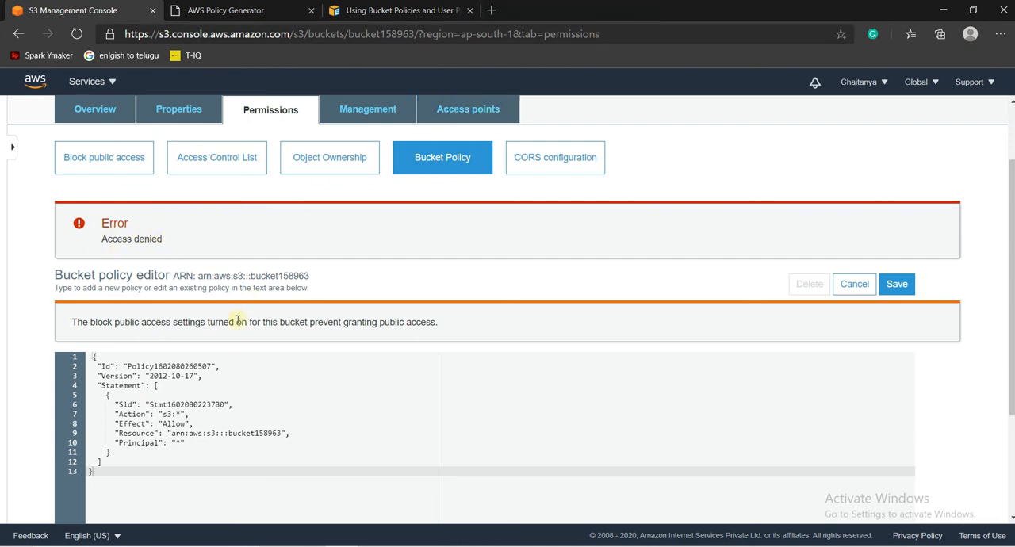
# - Examine the AWS Bucket Policy Examples documentation on granting read-only permission to an anonymous user, including its block public access requirement
pyautogui.click(384, 11)
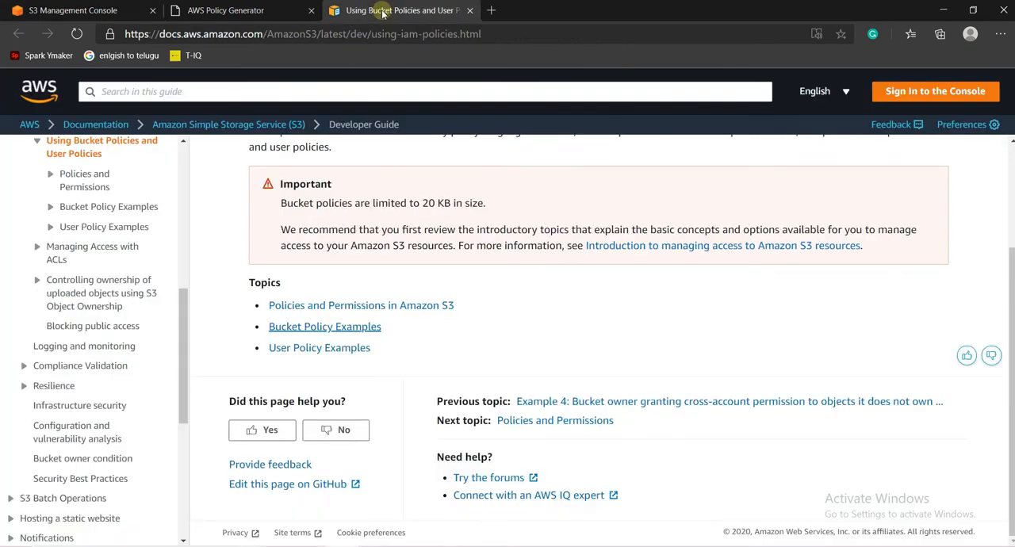
pyautogui.click(285, 333)
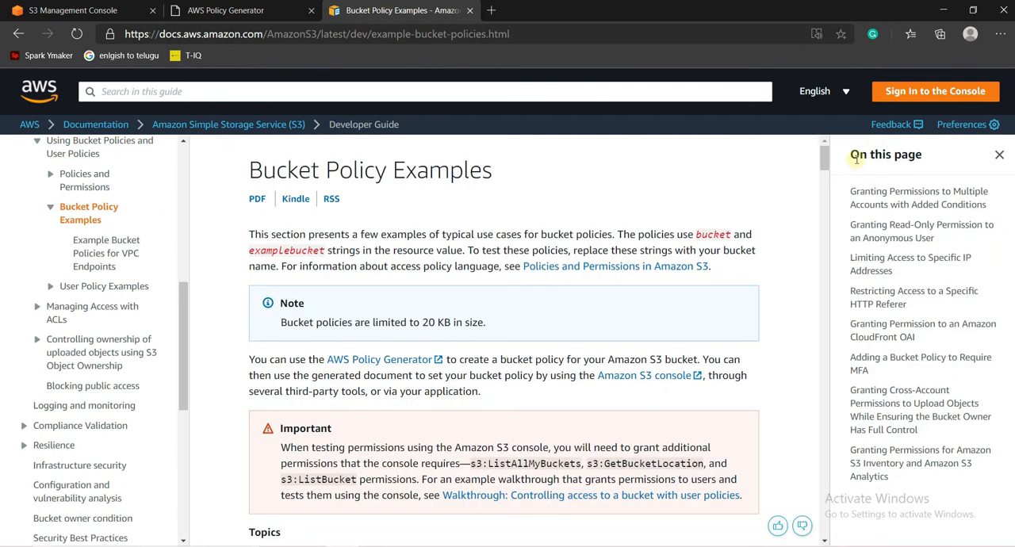
pyautogui.moveTo(821, 165); pyautogui.dragTo(826, 226)
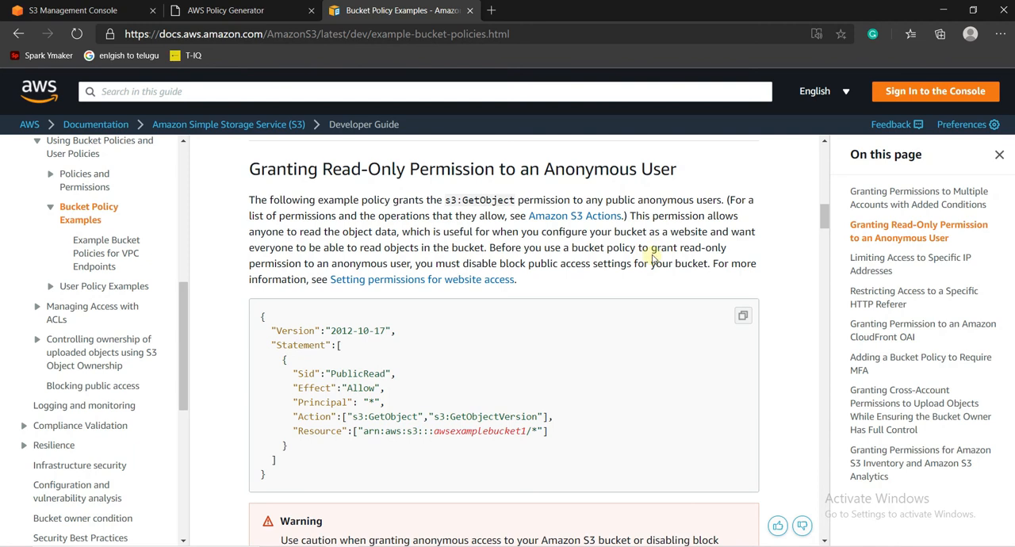
pyautogui.click(46, 10)
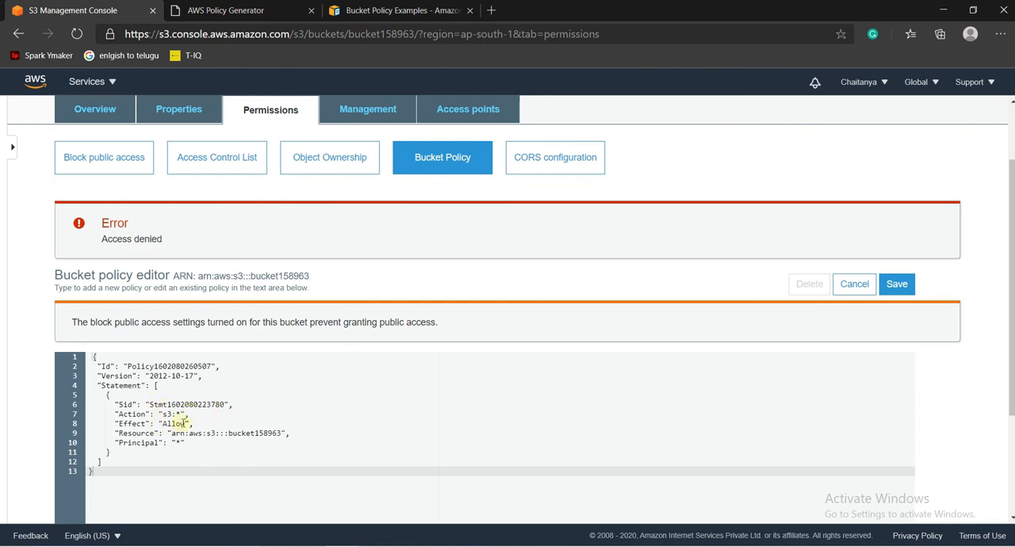
pyautogui.click(390, 11)
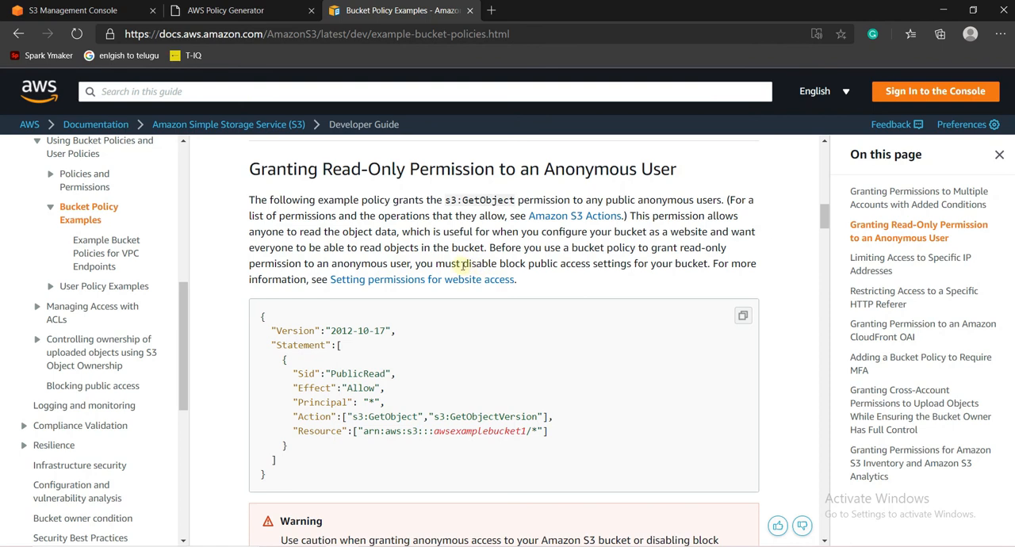
pyautogui.moveTo(462, 265); pyautogui.dragTo(577, 265)
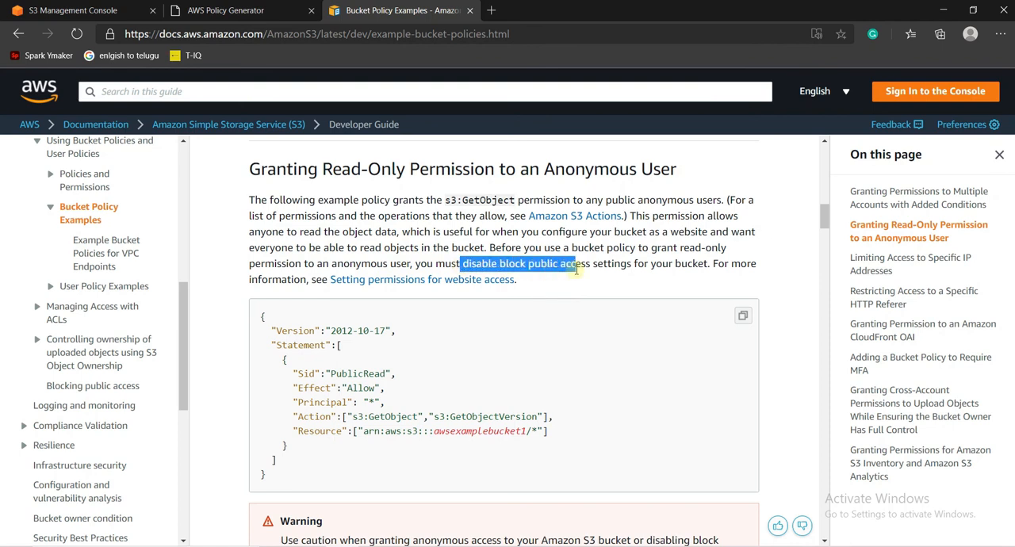
pyautogui.click(523, 264)
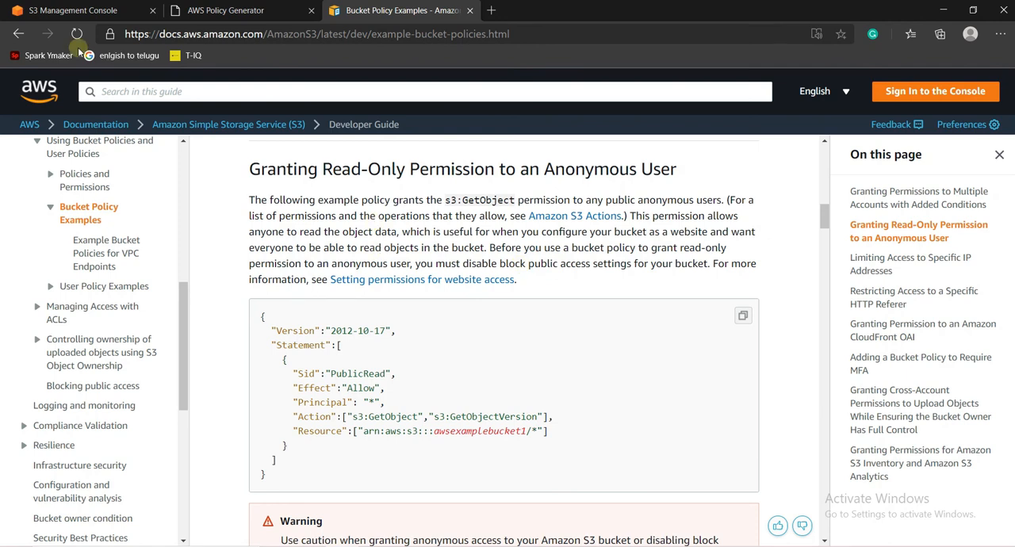
# - Turn off Block all public access for bucket158963 in the S3 console and approve the change with the word confirm
pyautogui.click(86, 11)
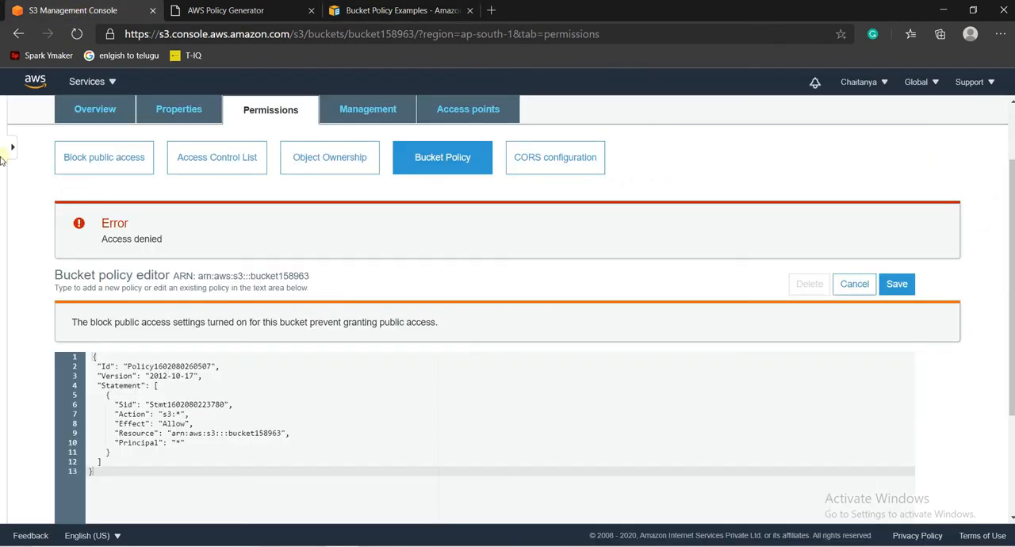
pyautogui.click(104, 157)
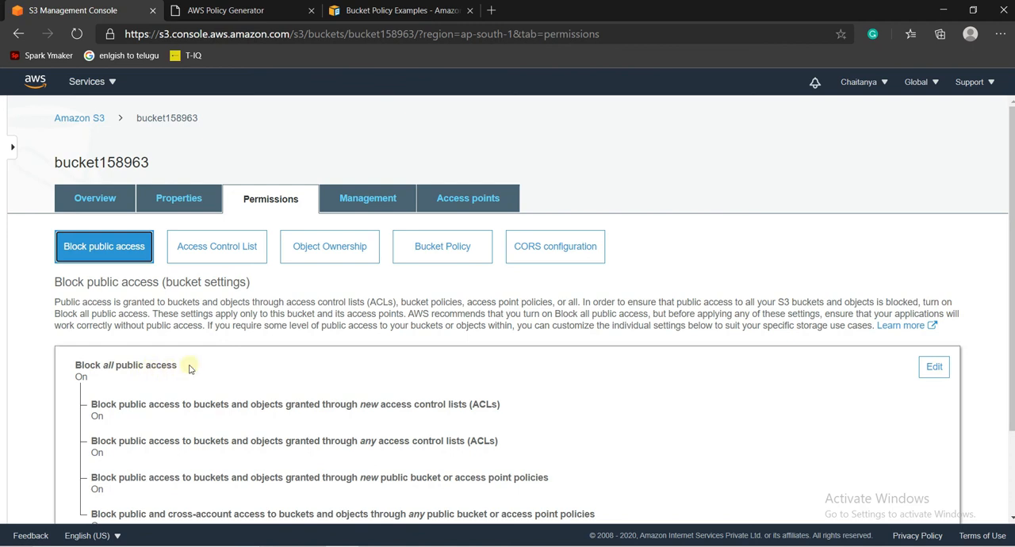
pyautogui.moveTo(91, 382); pyautogui.dragTo(72, 381)
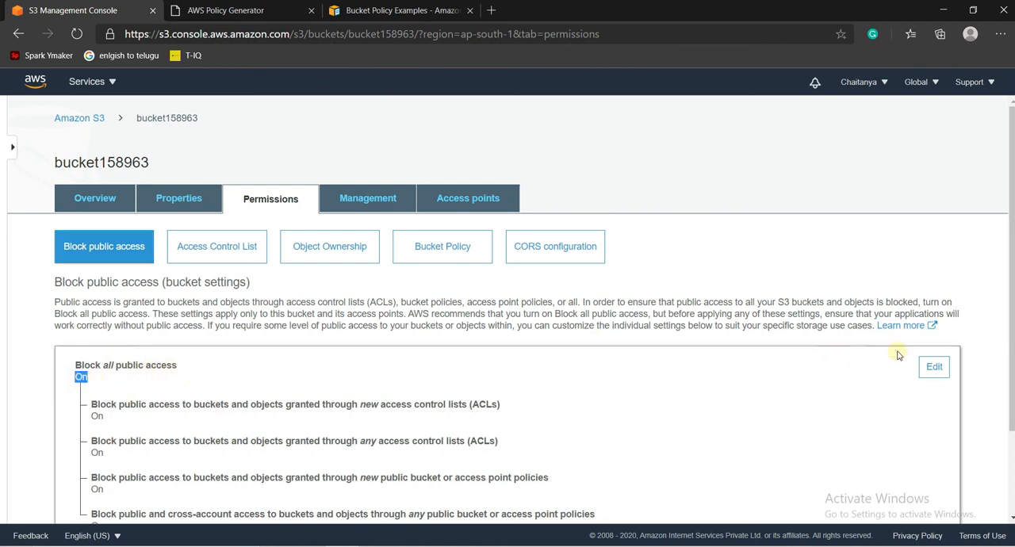
pyautogui.click(933, 369)
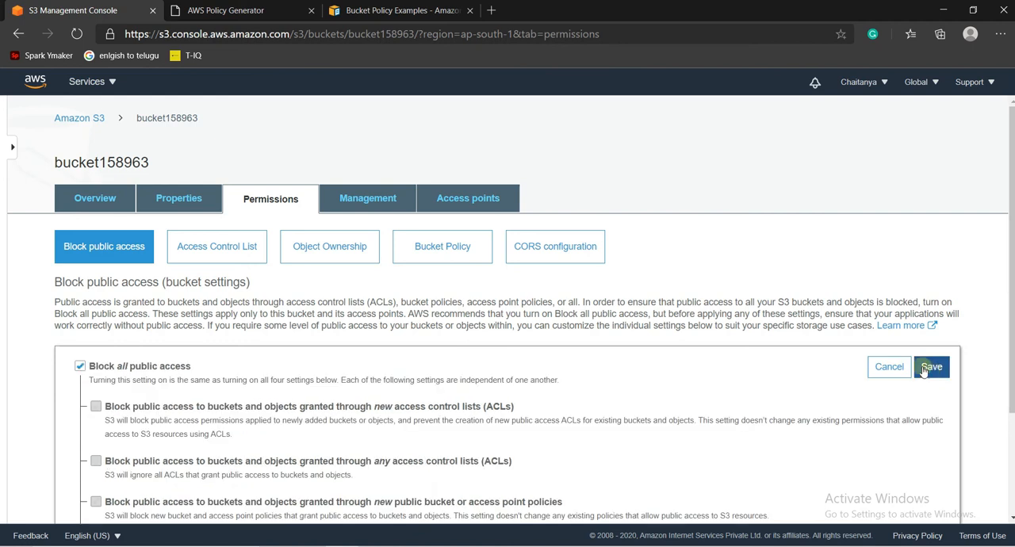
pyautogui.click(81, 366)
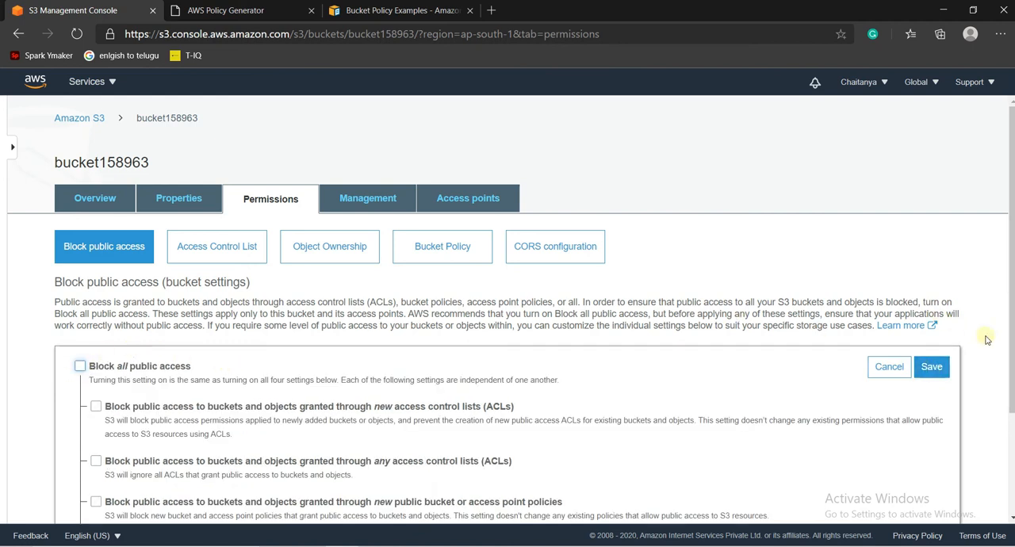
pyautogui.click(932, 368)
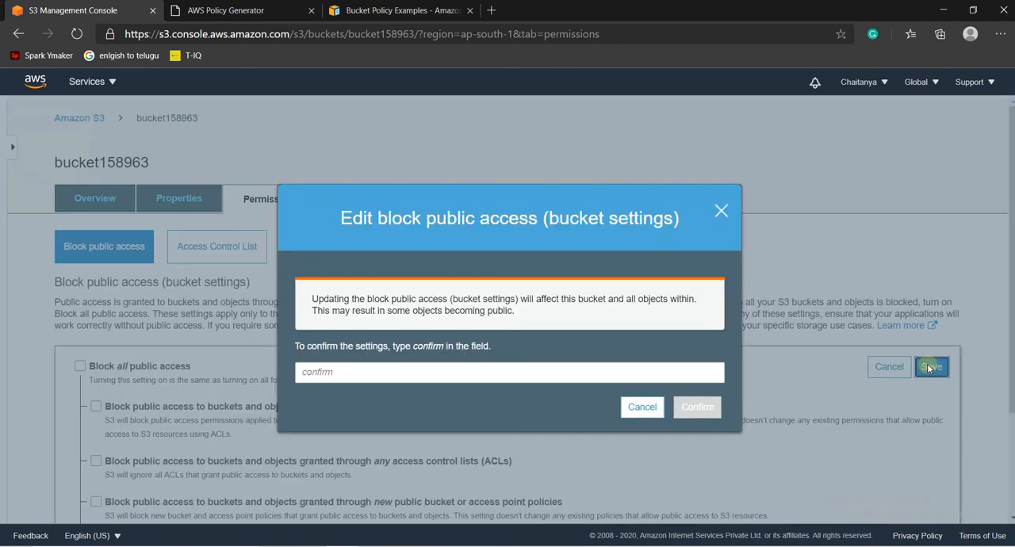
pyautogui.click(599, 373)
pyautogui.write('conf')
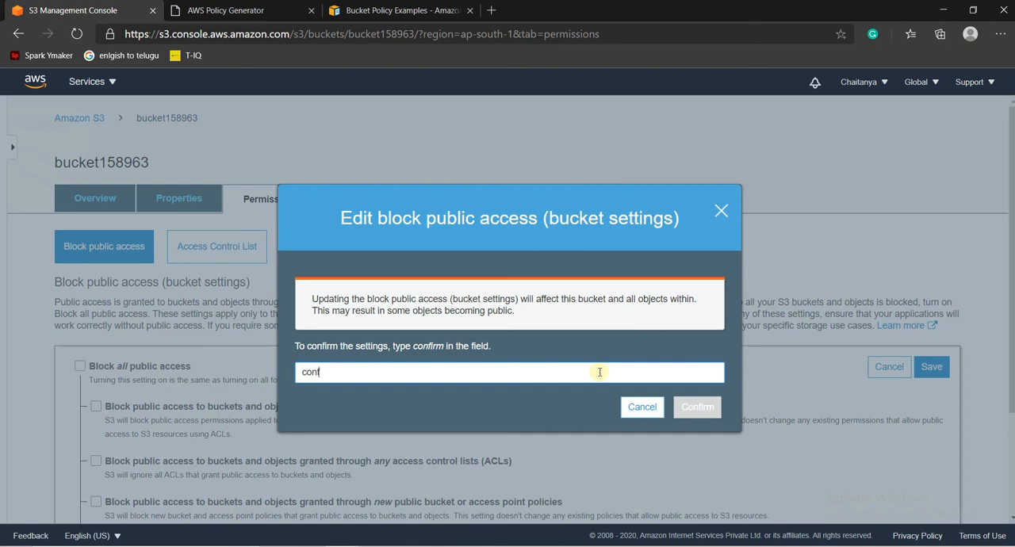
pyautogui.write('irm')
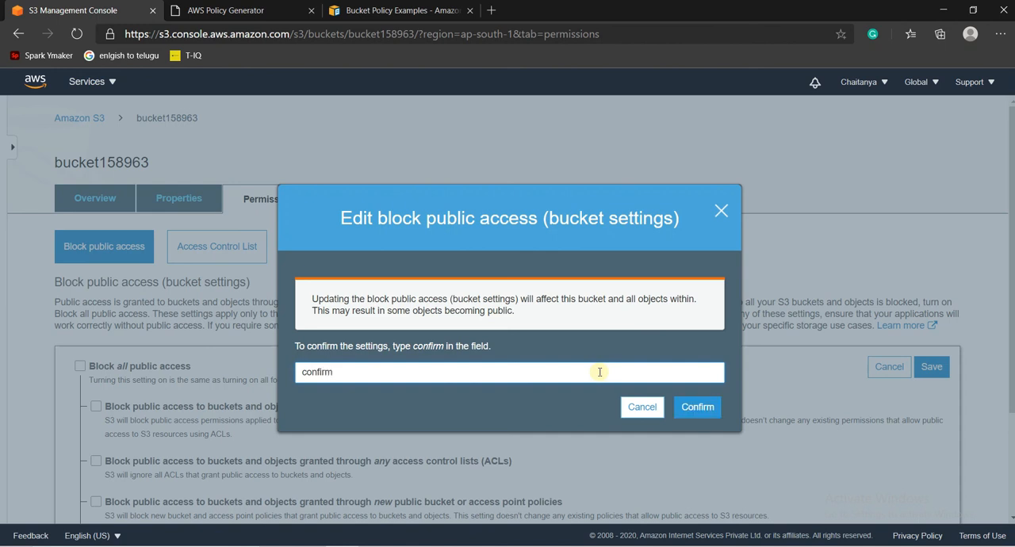
pyautogui.click(697, 415)
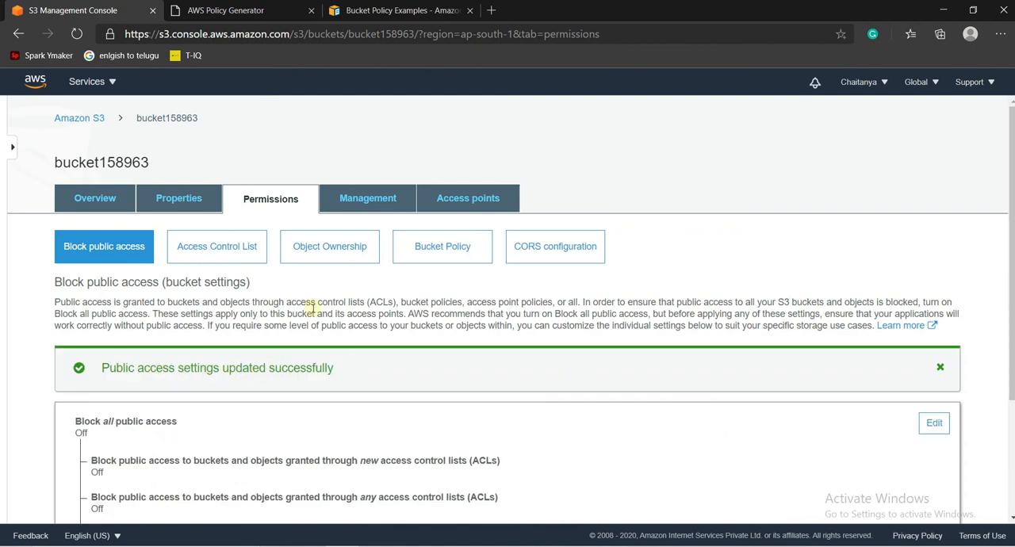
# - Reopen the bucket policy editor, generate the policy again in the AWS Policy Generator and copy its complete JSON document
pyautogui.click(425, 256)
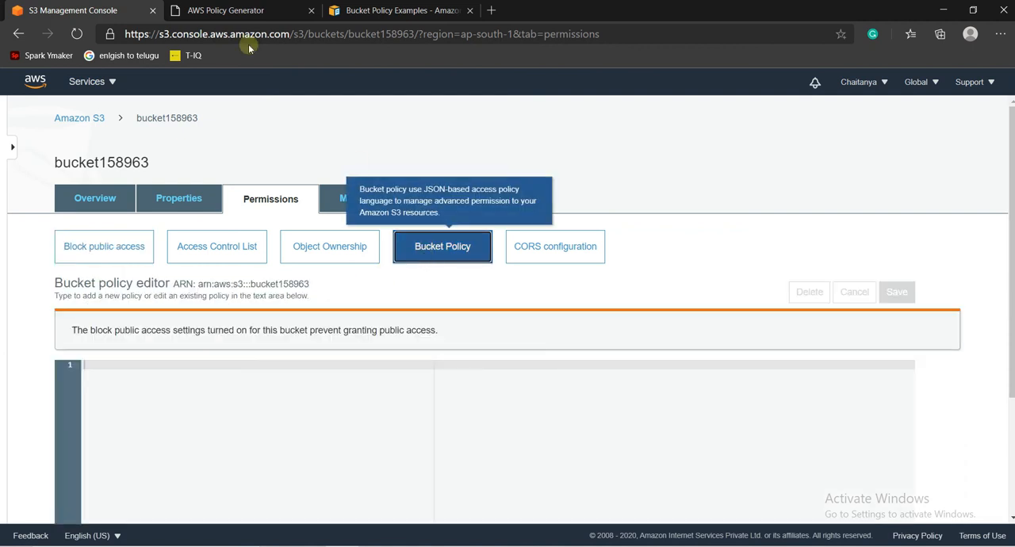
pyautogui.click(247, 11)
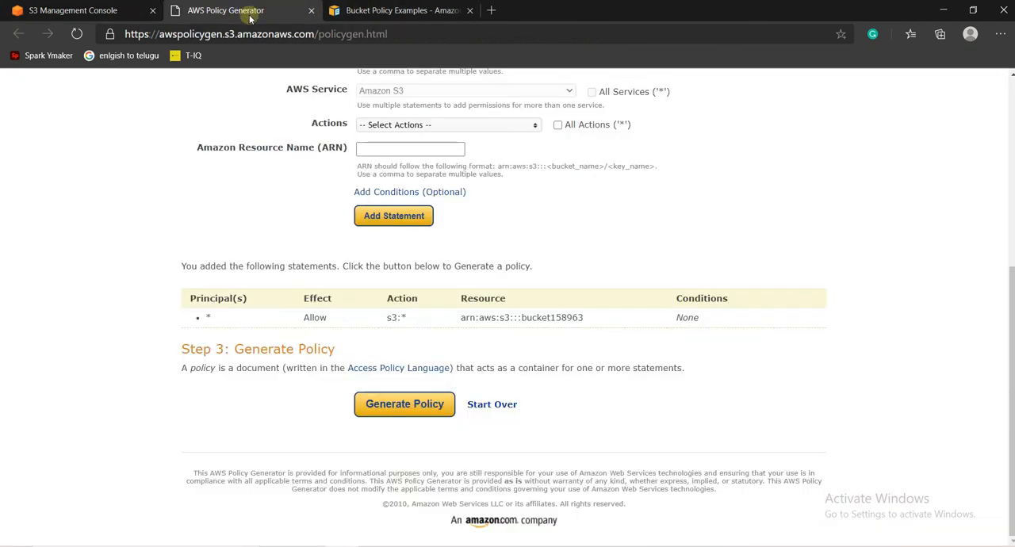
pyautogui.click(405, 404)
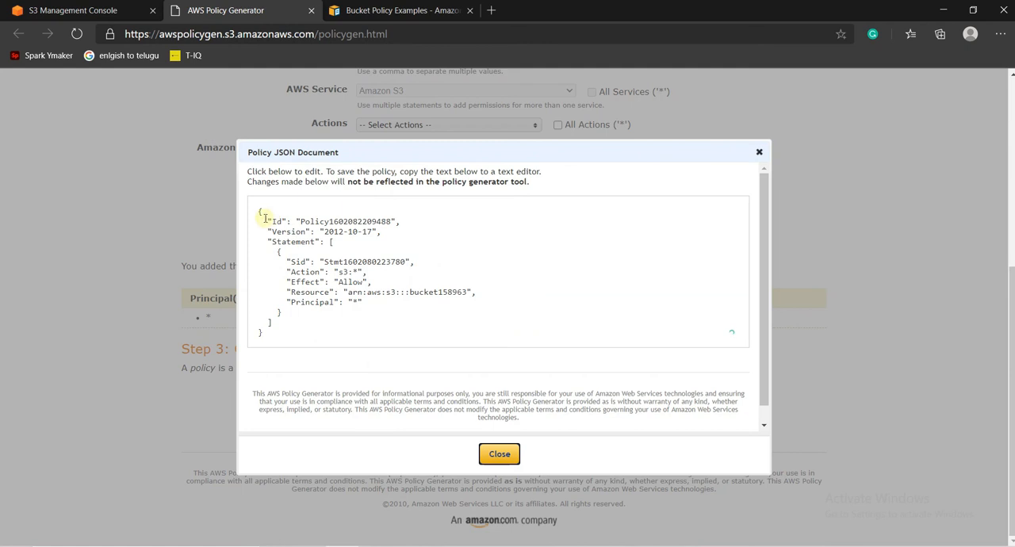
pyautogui.moveTo(258, 211); pyautogui.dragTo(292, 329)
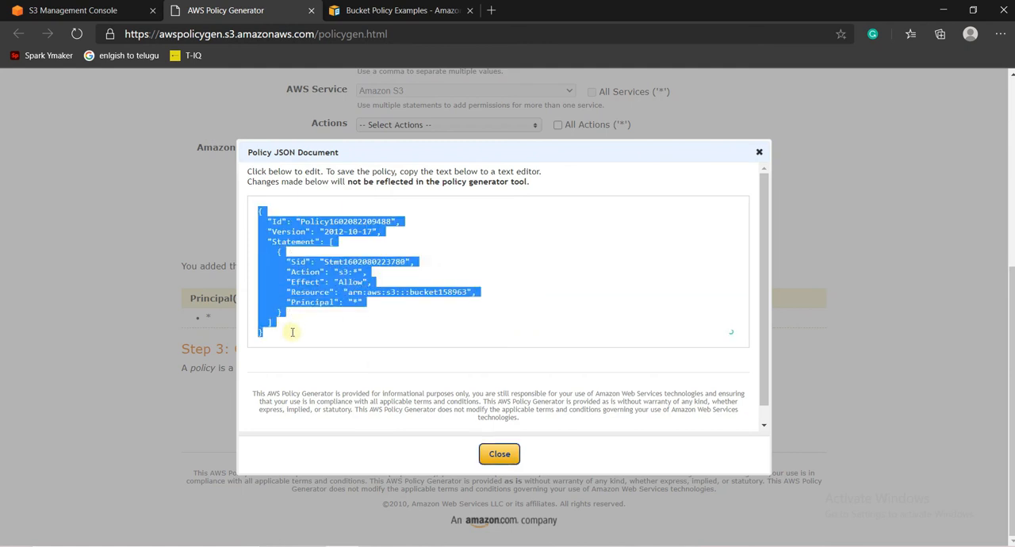
pyautogui.rightClick(290, 302)
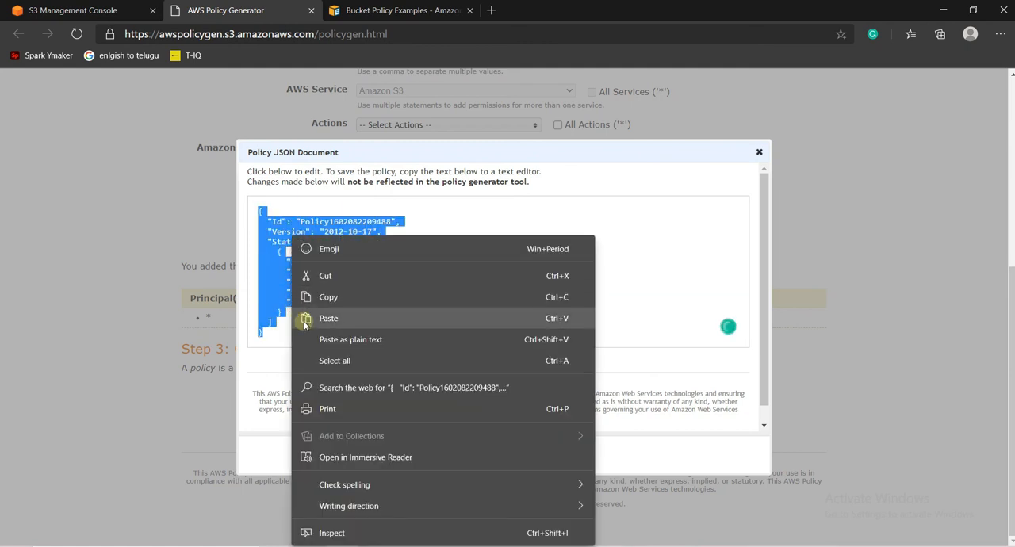
pyautogui.click(307, 295)
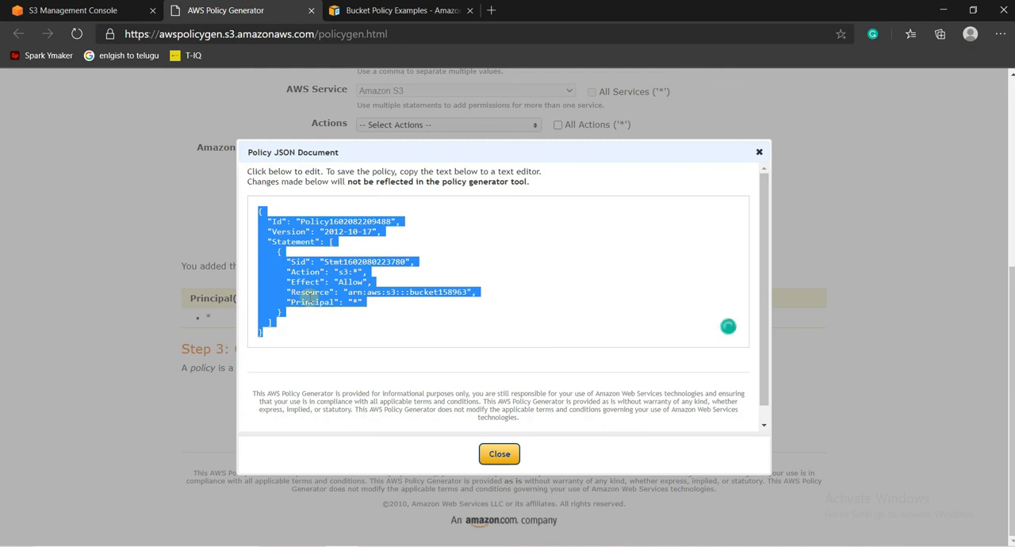
# - Paste the copied JSON into the bucket policy editor, change the resource to arn:aws:s3:::bucket158963/* and save the policy
pyautogui.click(79, 10)
pyautogui.click(192, 364)
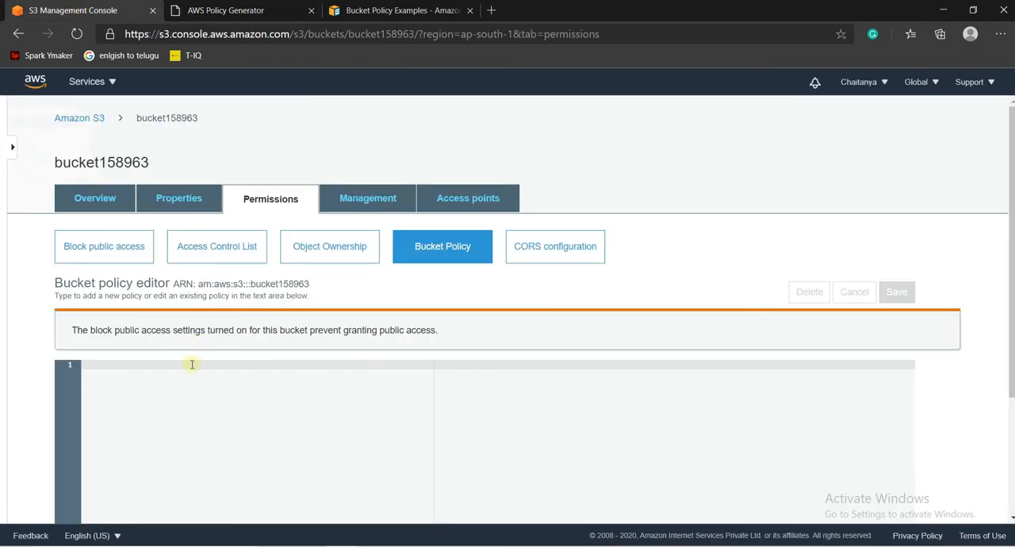
pyautogui.hotkey('ctrl', 'v')
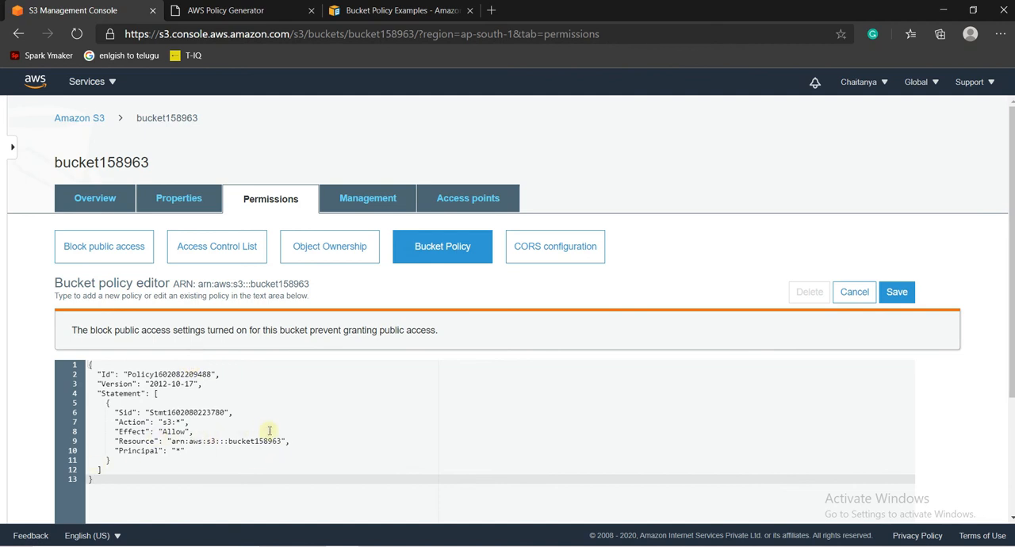
pyautogui.moveTo(227, 441); pyautogui.dragTo(281, 442)
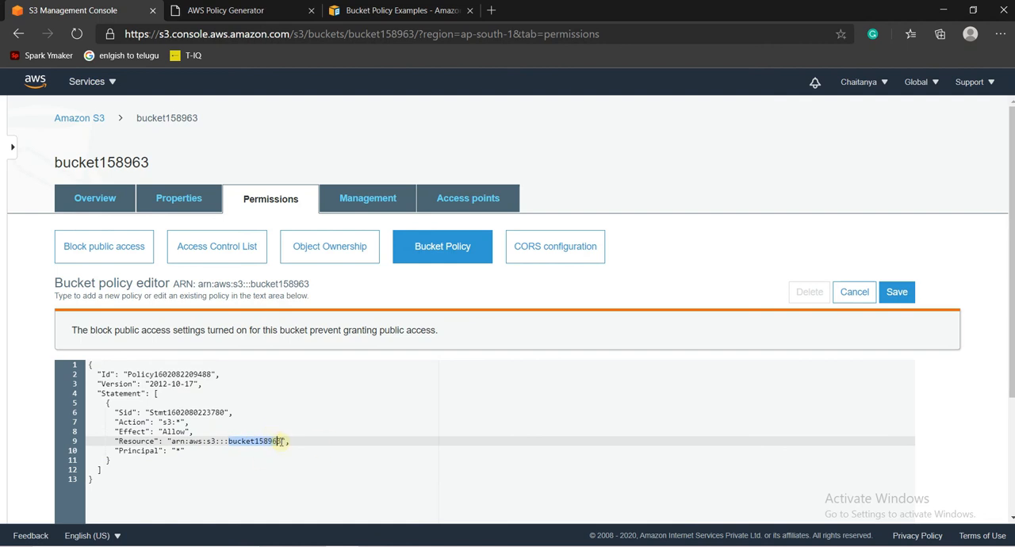
pyautogui.click(281, 442)
pyautogui.write('/*')
pyautogui.click(908, 295)
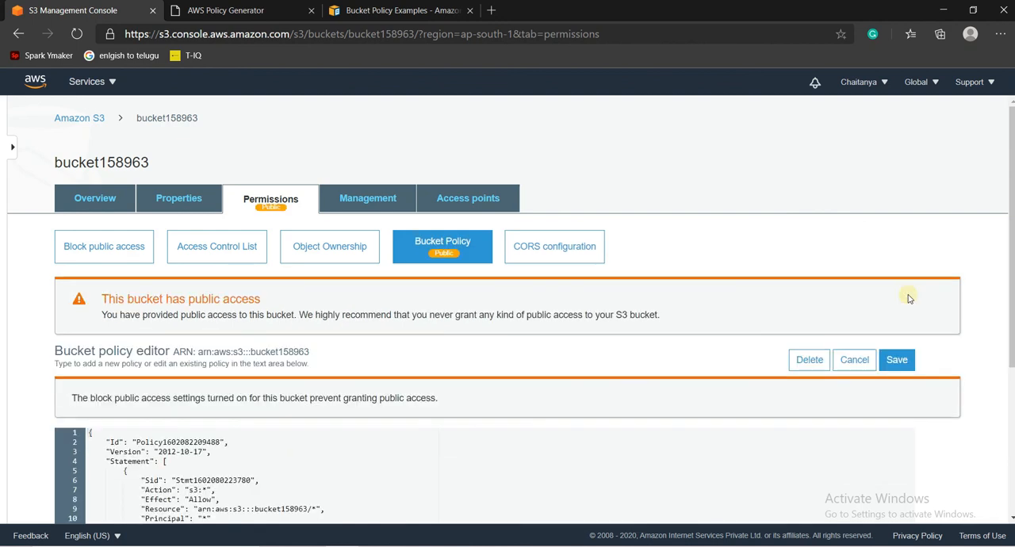
# - Open the stored PDF through its object URL to check public access, view the document and return to the object's details
pyautogui.click(99, 204)
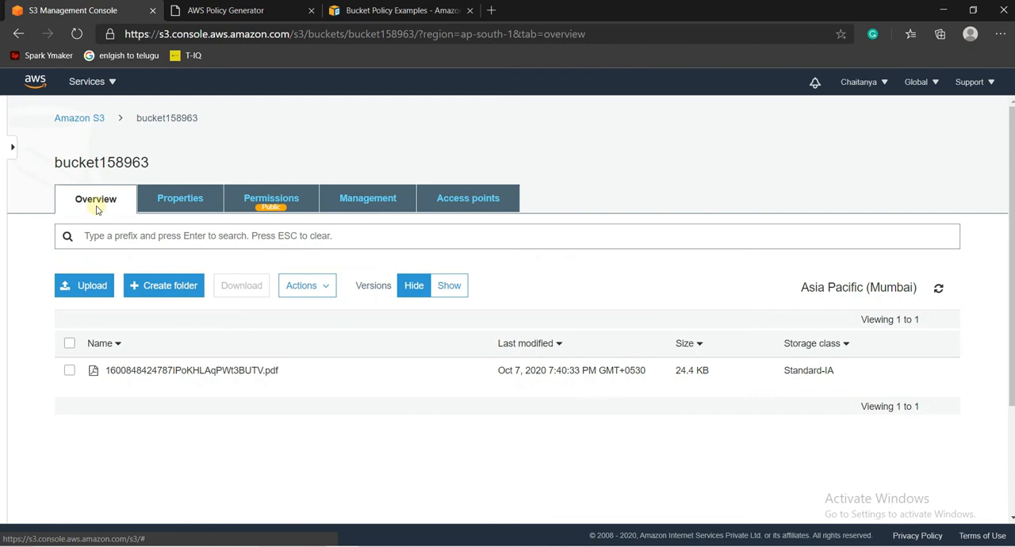
pyautogui.click(177, 372)
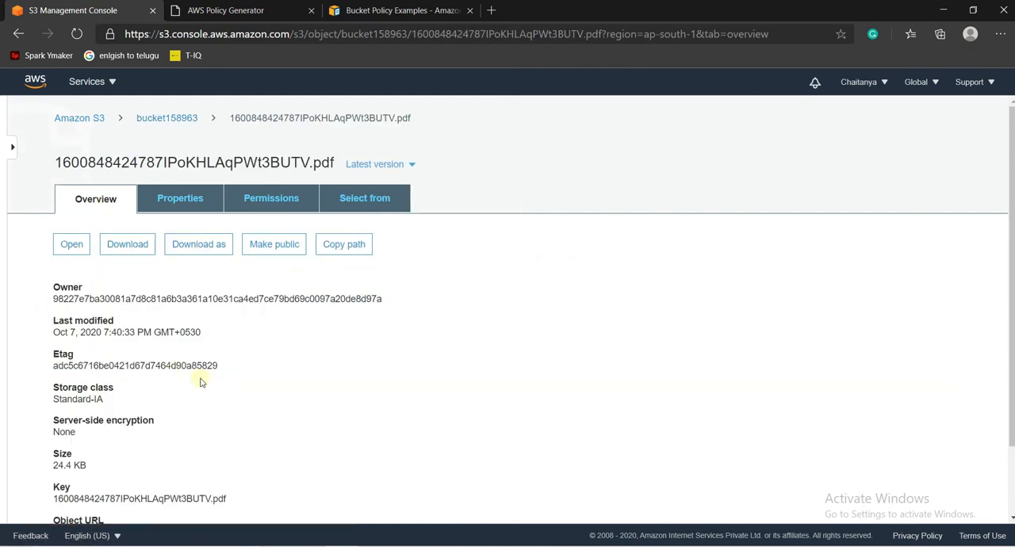
pyautogui.scroll(-2, 1002, 396)
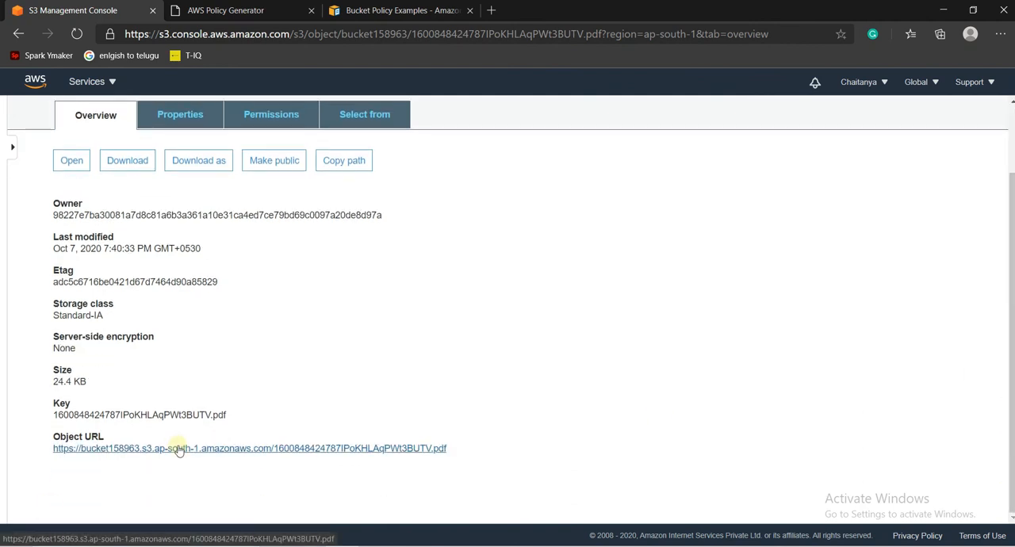
pyautogui.click(179, 449)
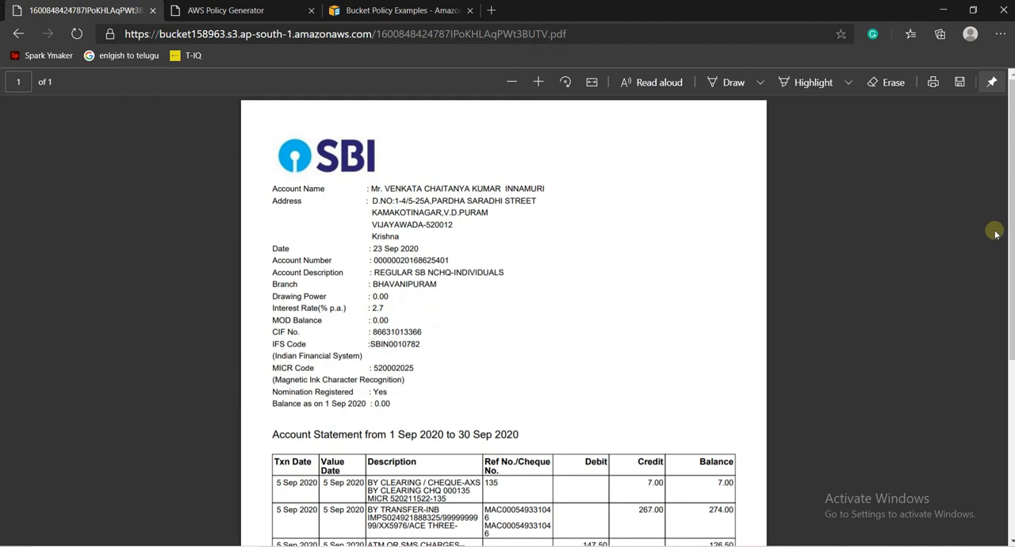
pyautogui.scroll(-3, 503, 318)
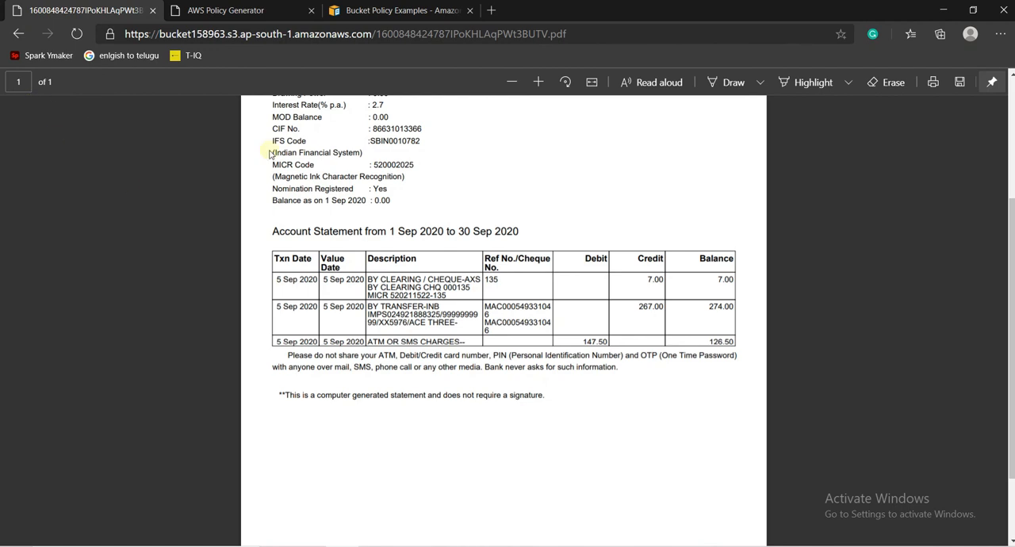
pyautogui.click(18, 33)
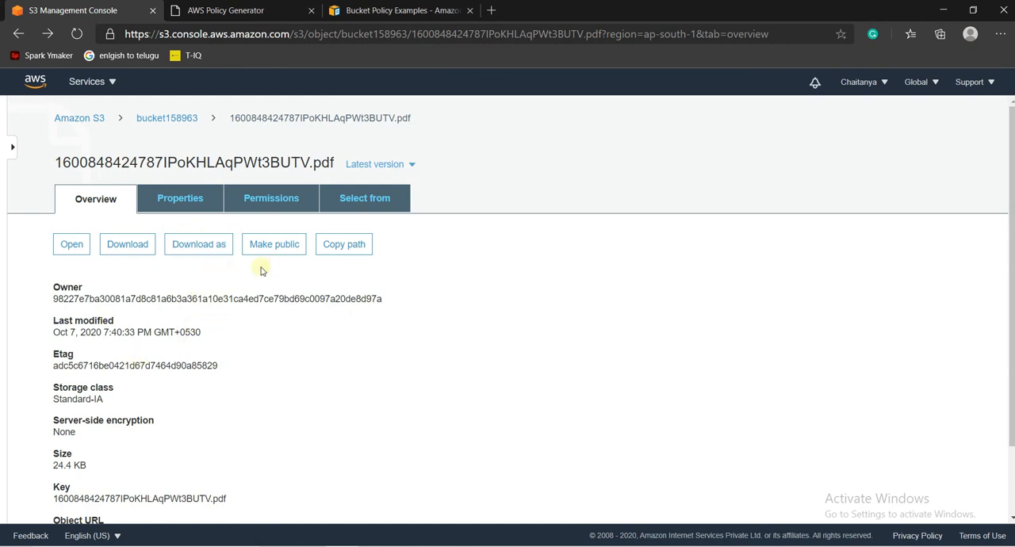
# - Return to bucket158963 and review its saved bucket policy, checking the resource line that covers the bucket's objects
pyautogui.click(182, 118)
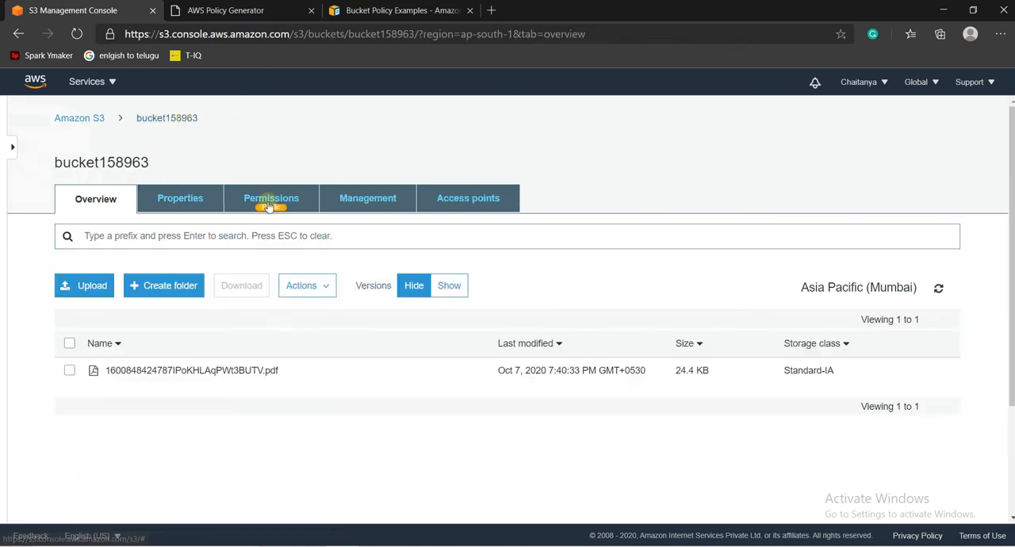
pyautogui.click(309, 201)
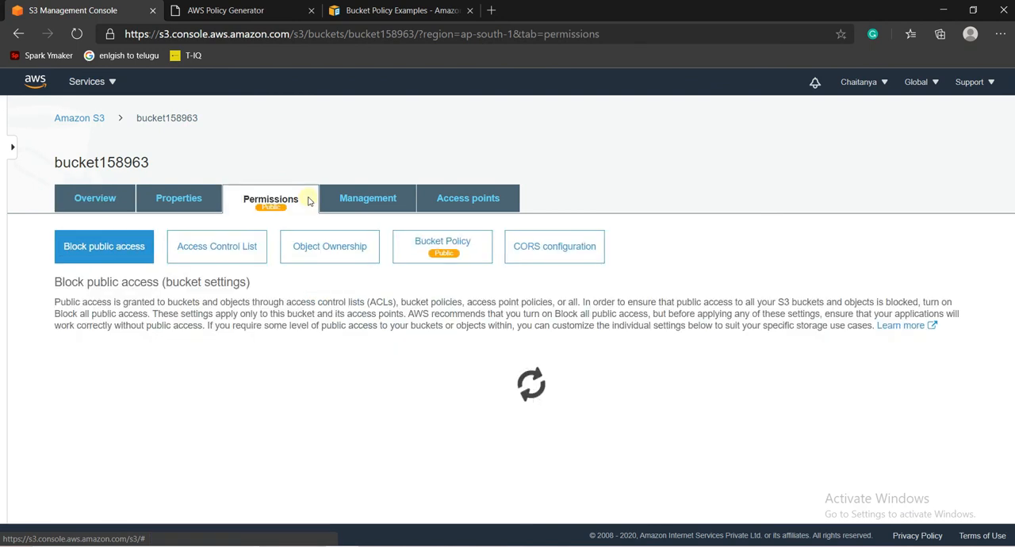
pyautogui.click(413, 249)
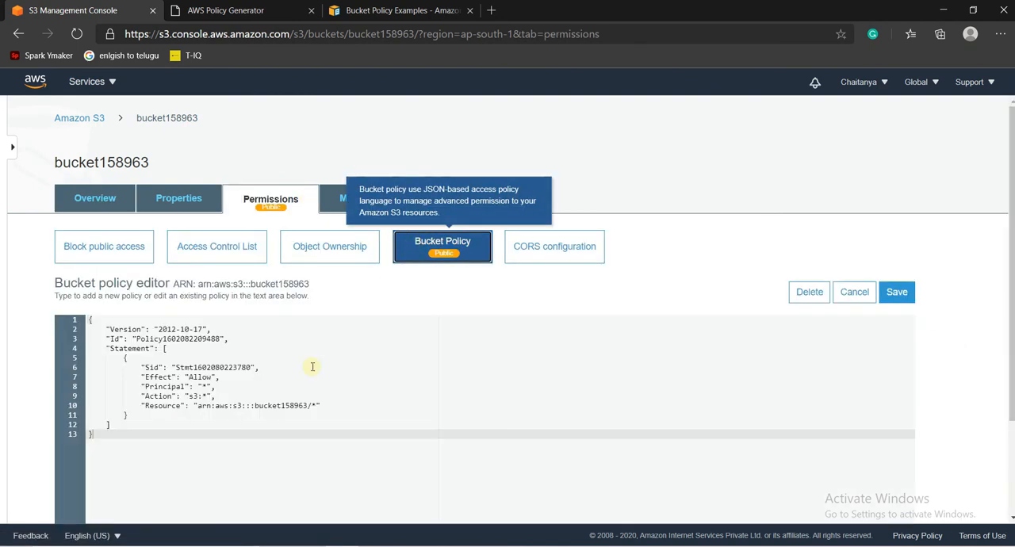
pyautogui.click(316, 405)
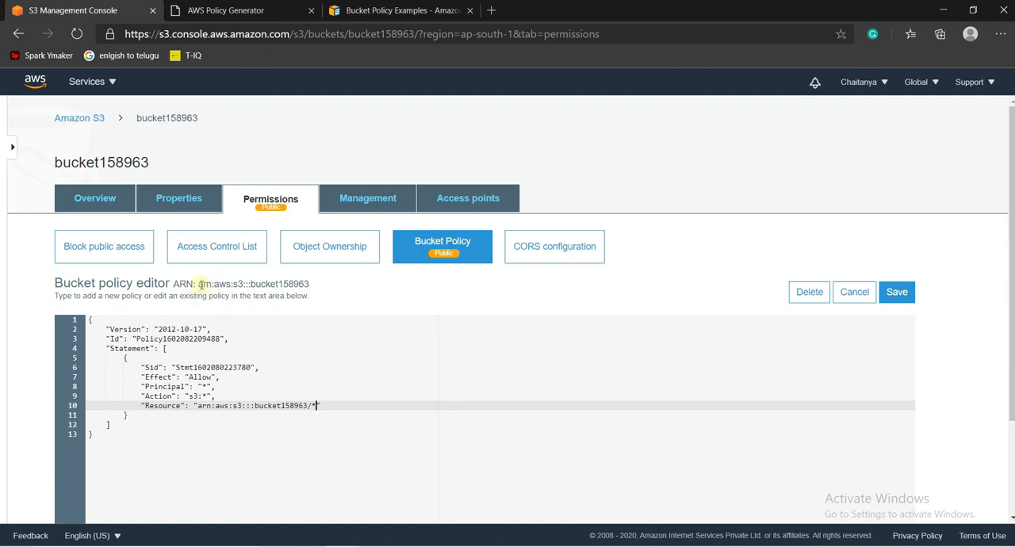
# - Open the properties of bucket158963 to examine the available bucket settings, including Static website hosting
pyautogui.click(126, 203)
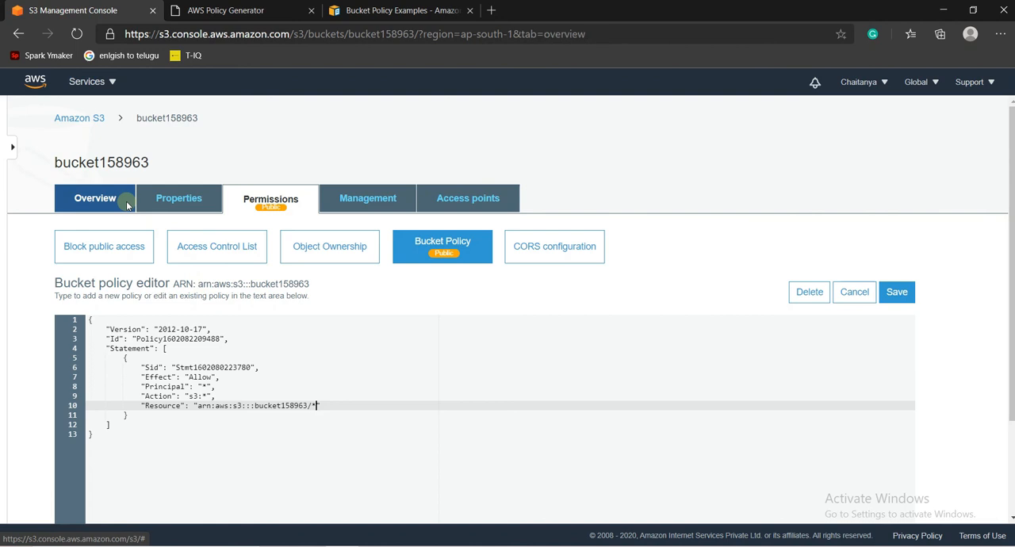
pyautogui.click(205, 204)
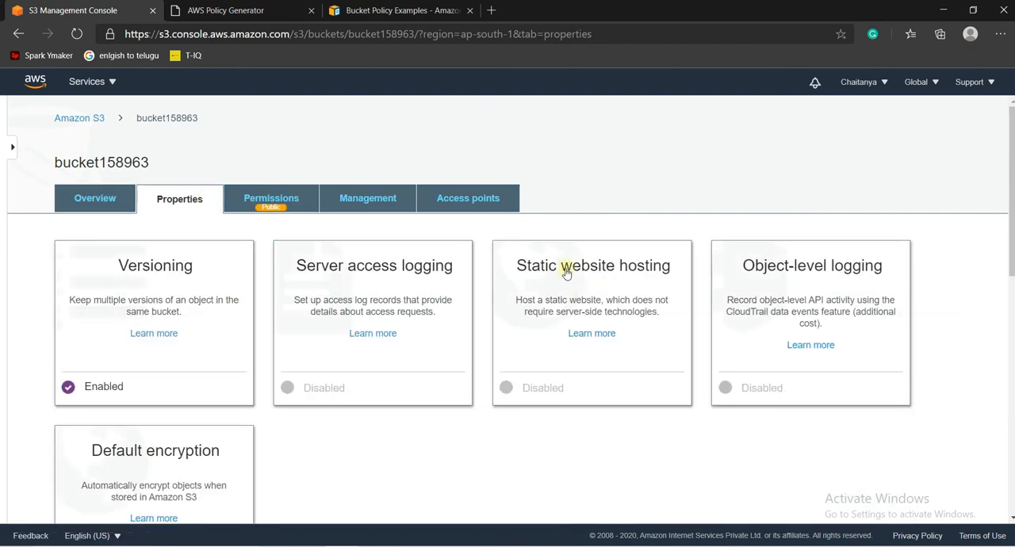